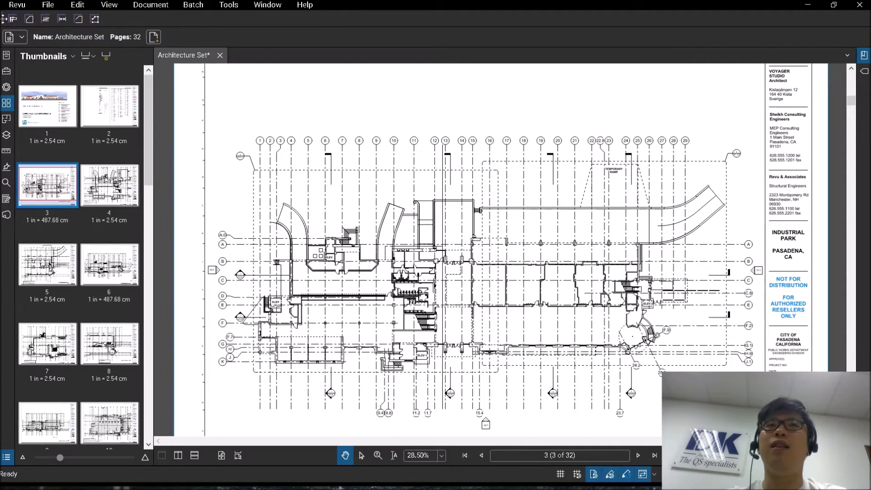
- Hide and restore the Status Bar and Navigation Bar from Tools > Toolbars
left_click(236, 12)
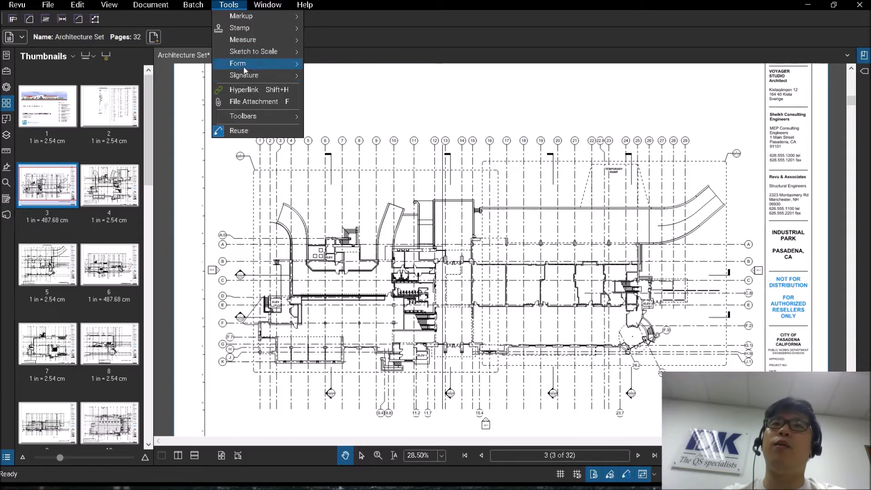
mouse_move(251, 118)
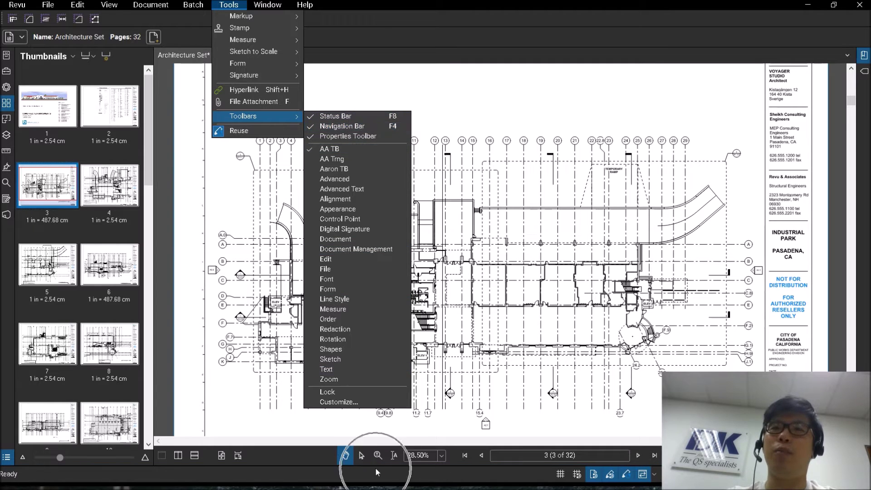
left_click(333, 119)
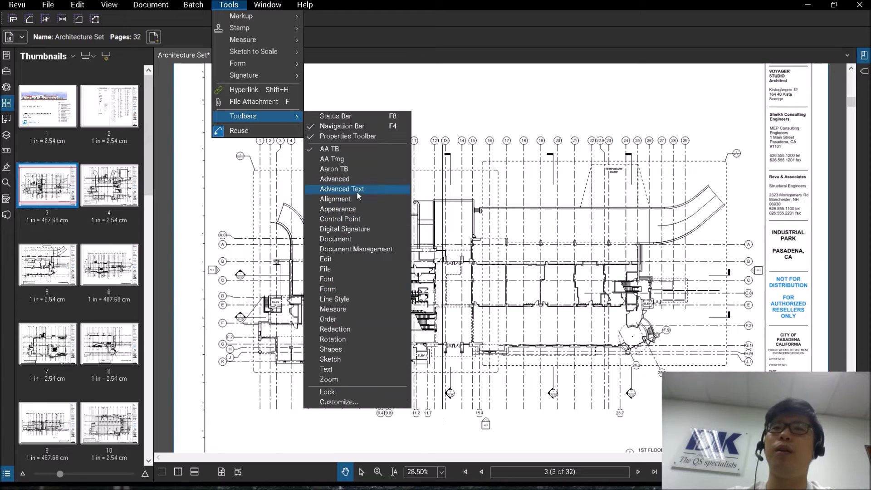
left_click(345, 116)
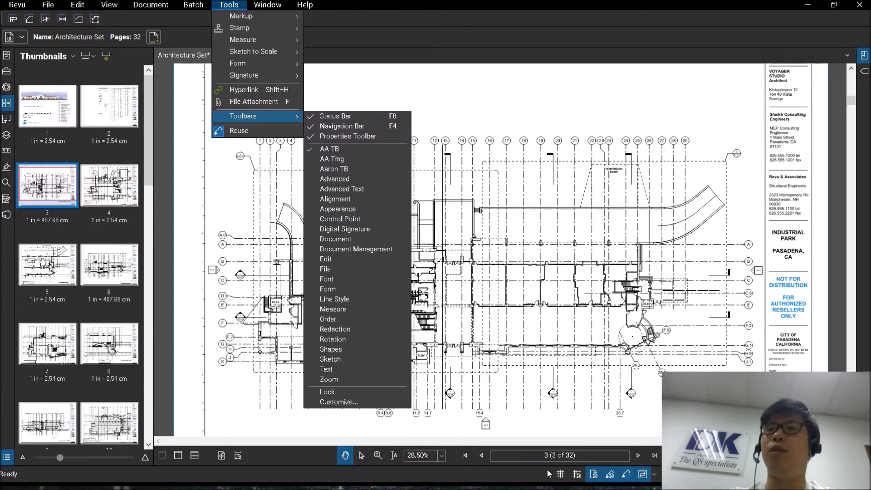
left_click(342, 127)
left_click(342, 127)
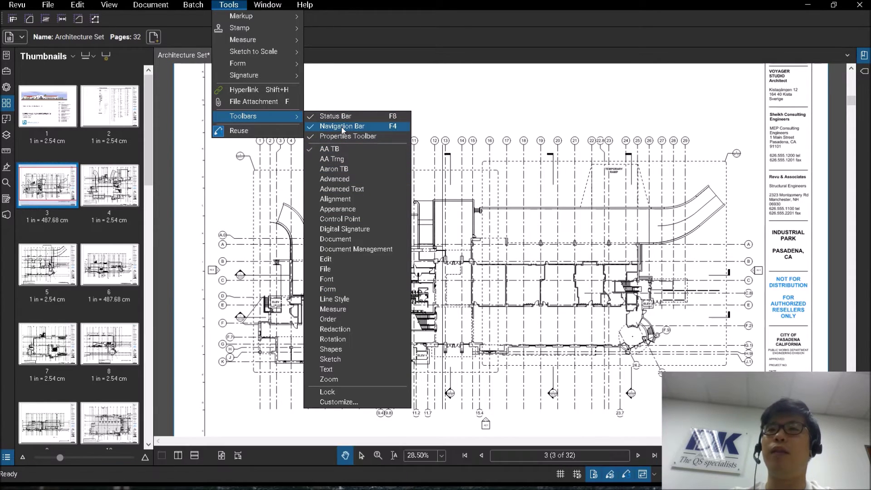
left_click(342, 127)
left_click(342, 127)
- Toggle the Properties Toolbar off and back on, and turn on the Advanced toolbar
left_click(340, 137)
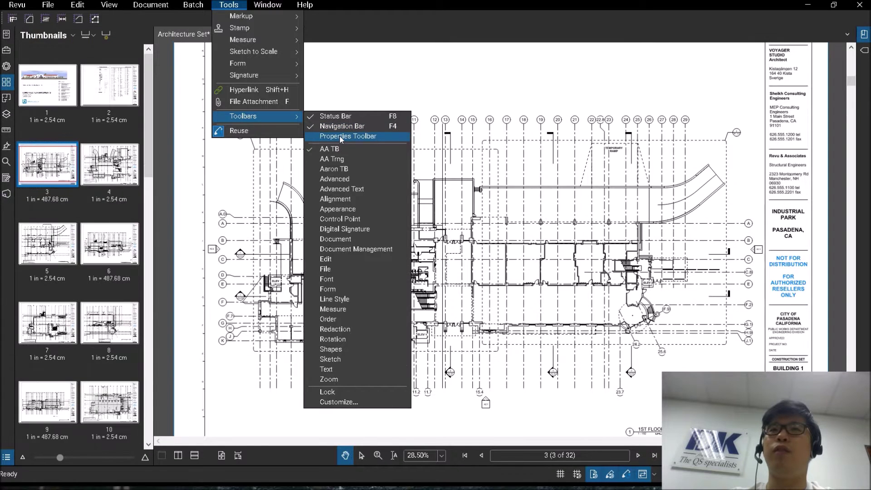
left_click(339, 135)
left_click(339, 135)
left_click(339, 135)
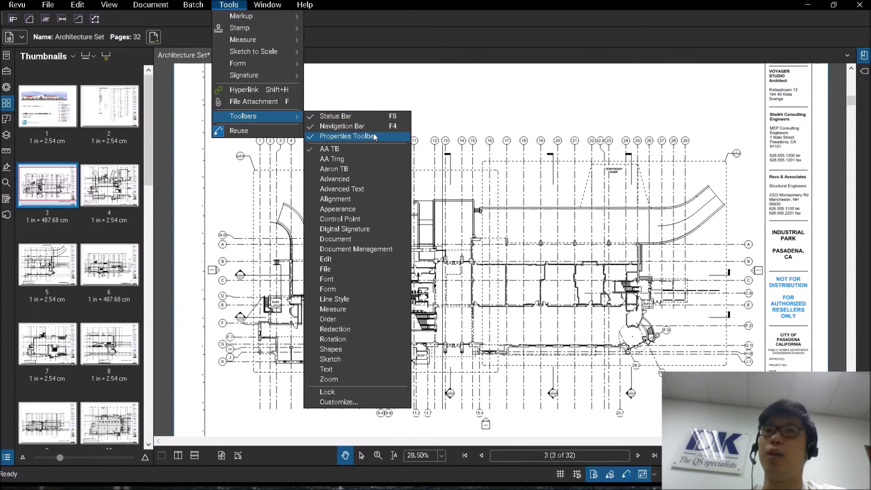
left_click(345, 179)
- Turn on the Alignment, Appearance, Control Point, Digital Signature, Document and Document Management toolbars
left_click(340, 198)
left_click(340, 208)
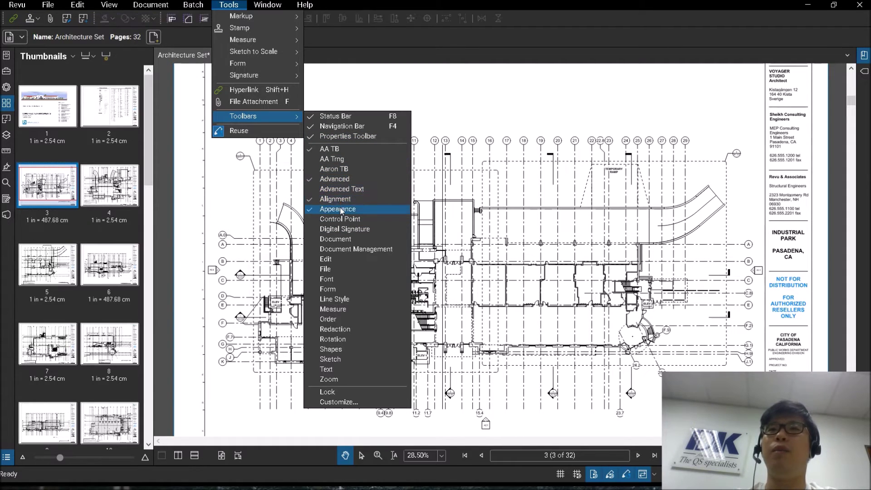
left_click(344, 219)
left_click(346, 229)
left_click(340, 239)
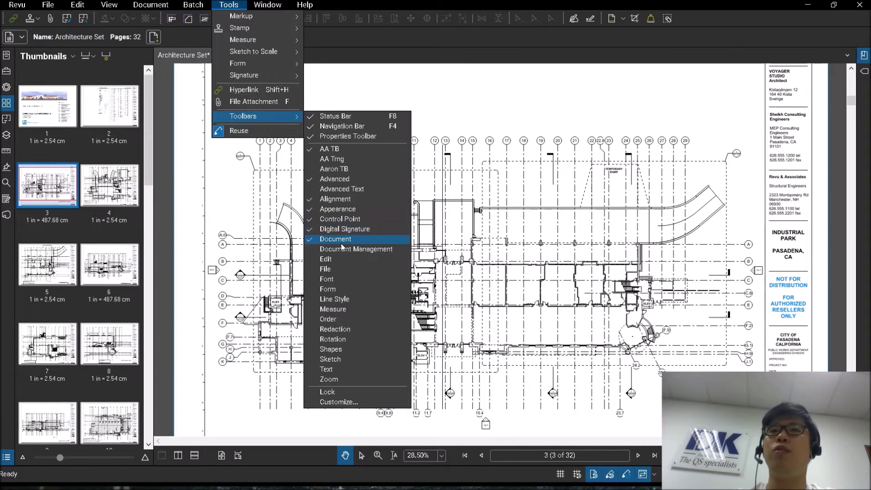
left_click(343, 249)
- Turn on the Edit, File, Font, Form, Line Style and Measure toolbars, then close the menu
left_click(338, 259)
left_click(334, 269)
left_click(332, 279)
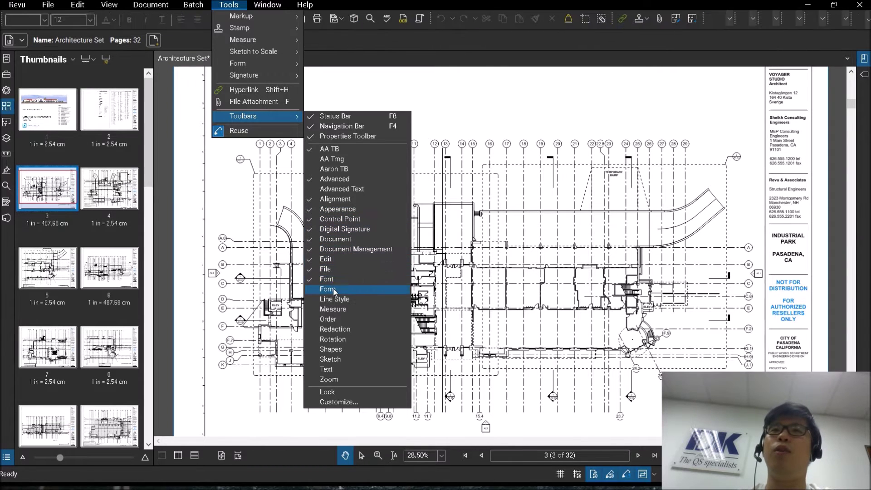
left_click(334, 288)
left_click(336, 299)
left_click(333, 310)
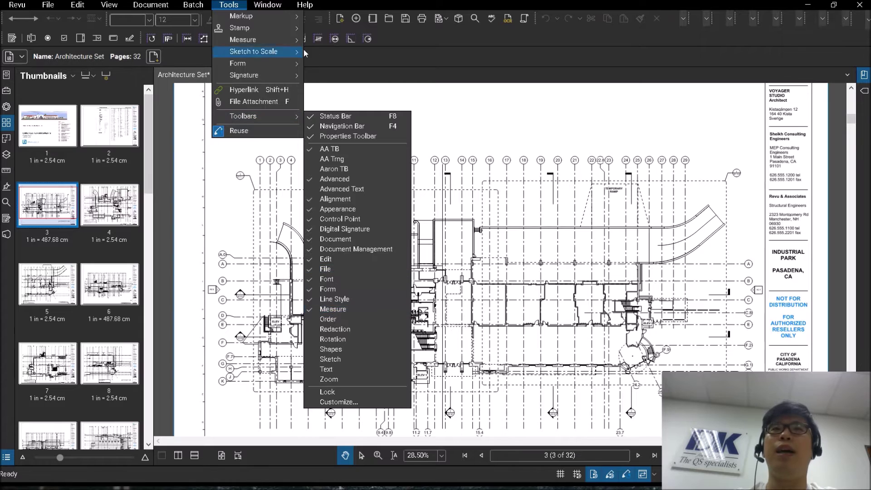
mouse_move(240, 27)
left_click(463, 57)
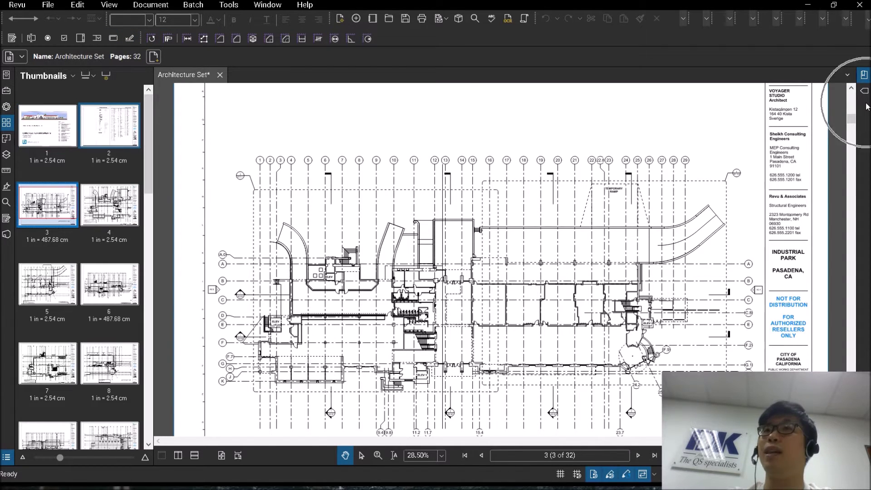
- Drag the Edit toolbar from the top toolbar row down into the second row
left_click(534, 21)
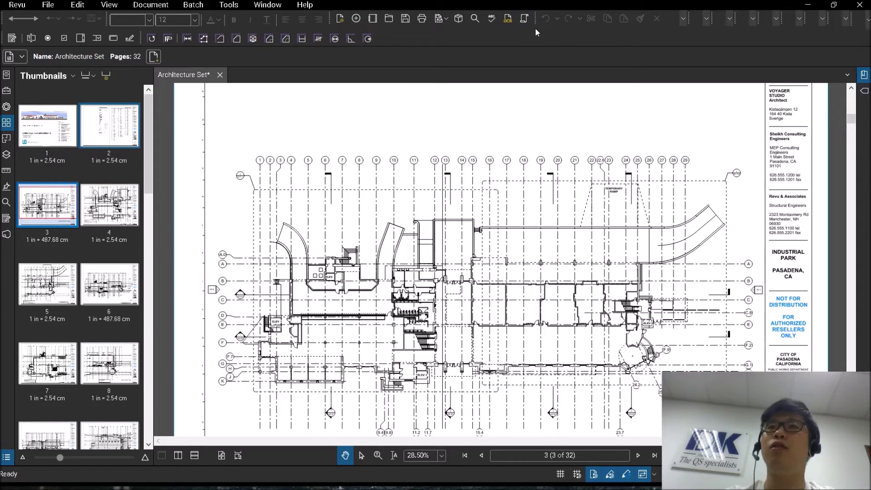
left_click(535, 21)
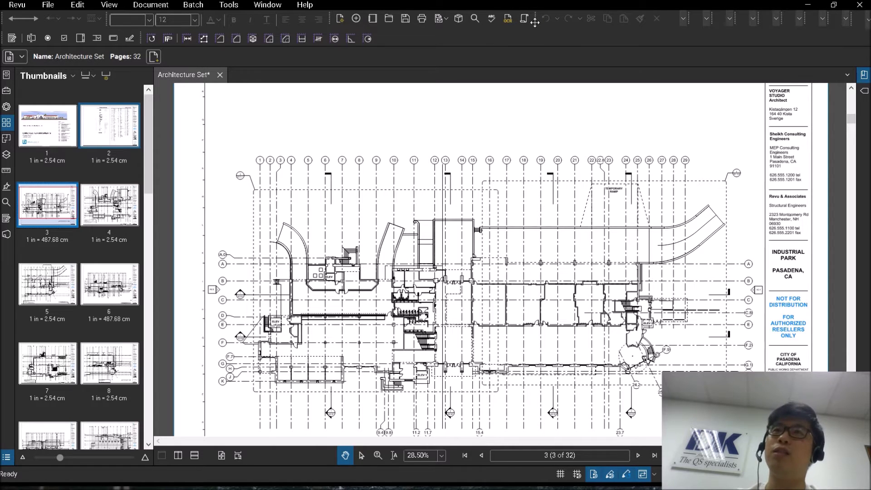
mouse_move(534, 21)
left_mouse_down()
mouse_move(585, 60)
mouse_move(2, 56)
mouse_move(499, 55)
mouse_move(807, 86)
mouse_move(860, 114)
mouse_move(860, 234)
mouse_move(861, 204)
mouse_move(860, 222)
mouse_move(597, 51)
mouse_move(594, 34)
mouse_move(385, 41)
left_mouse_up()
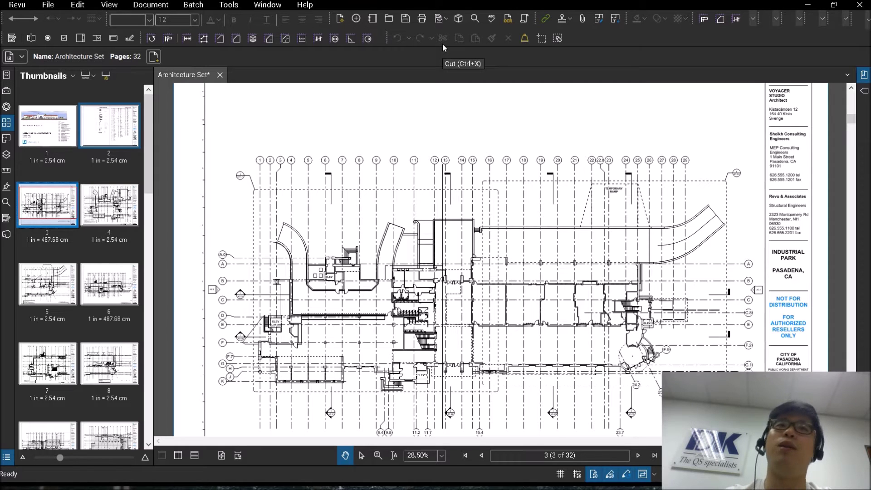
left_click(229, 5)
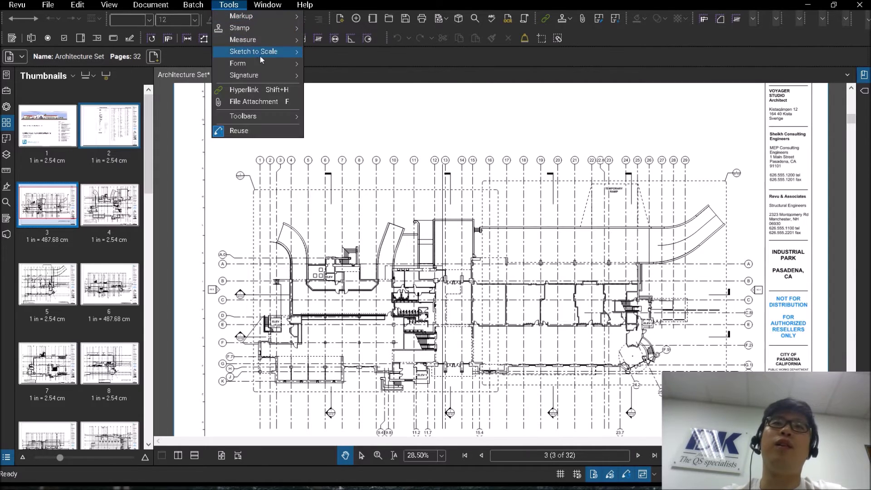
- Open the Customize Toolbars dialog via Tools > Toolbars > Customize and expand the command categories
mouse_move(258, 118)
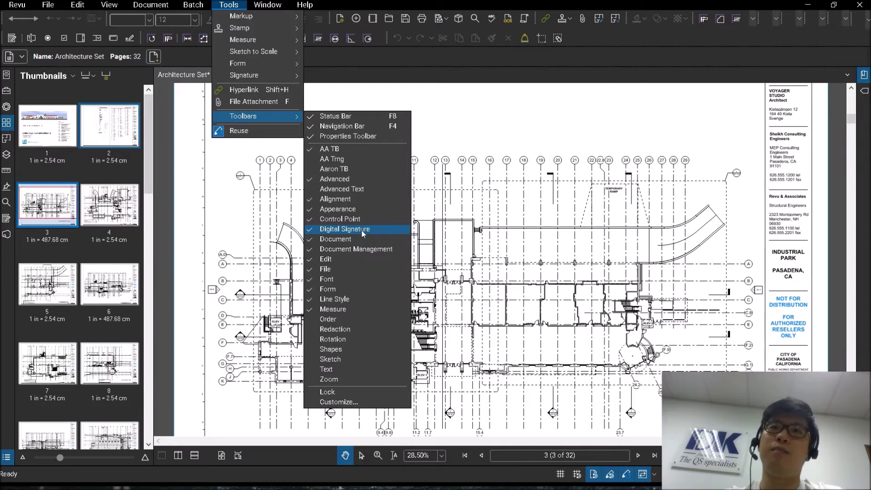
left_click(334, 402)
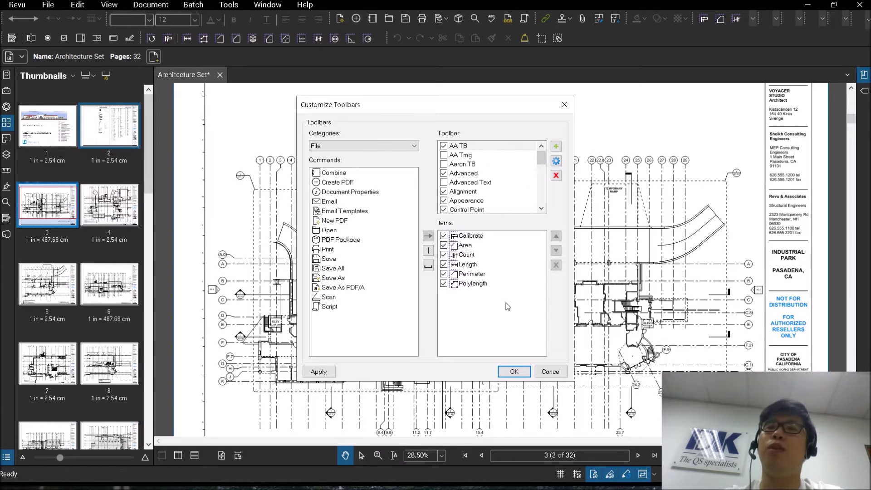
left_click(346, 146)
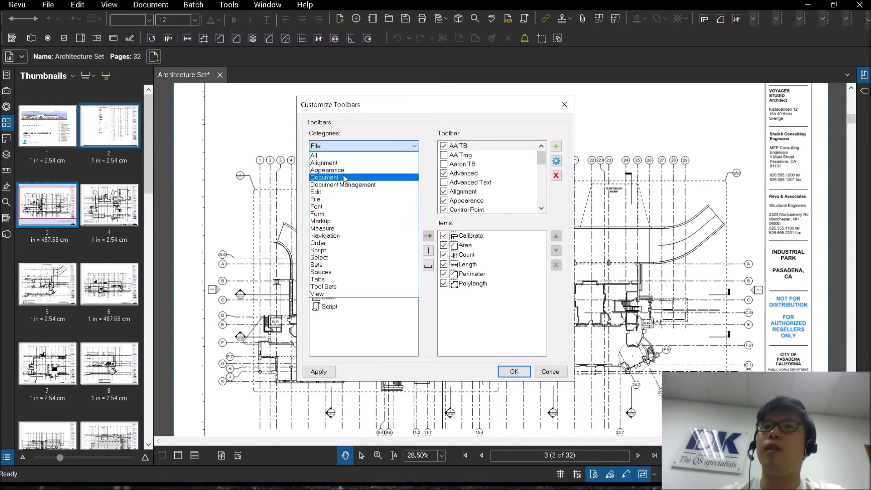
- Browse the Document Management commands: Check Out, Open File (DMS), Save As (DMS), Sign In, System
left_click(353, 185)
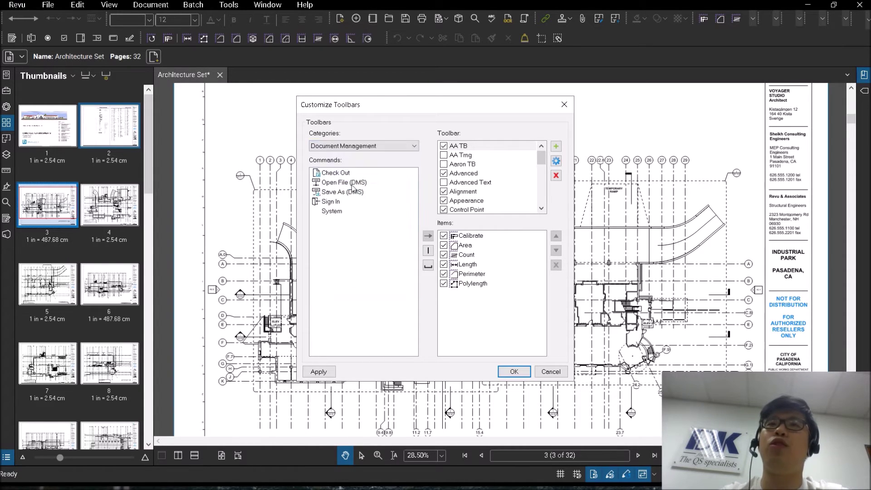
left_click(347, 175)
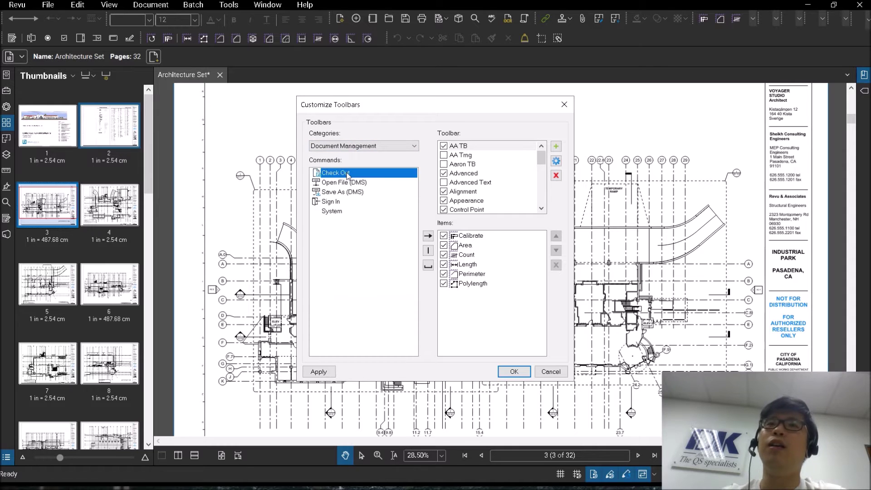
left_click(345, 184)
left_click(345, 192)
left_click(344, 202)
left_click(342, 212)
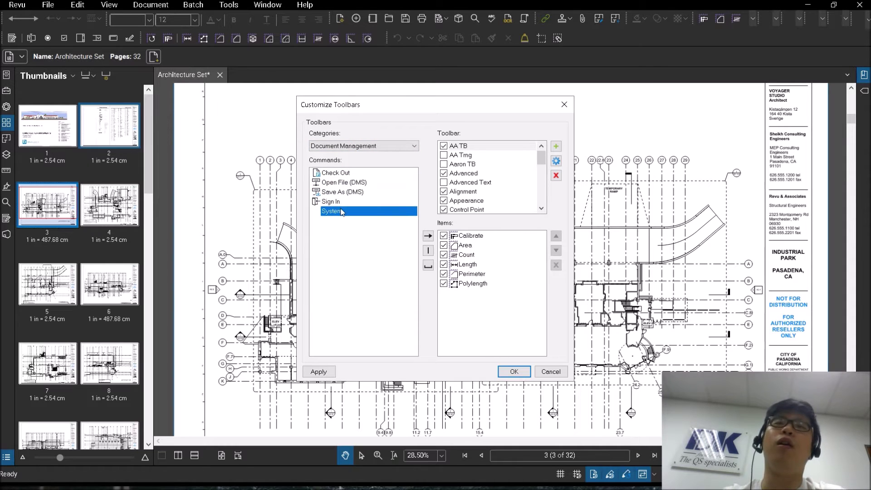
- Show Appearance commands and review the AA TB toolbar's Calibrate, Count, Perimeter and Polylength items
left_click(336, 148)
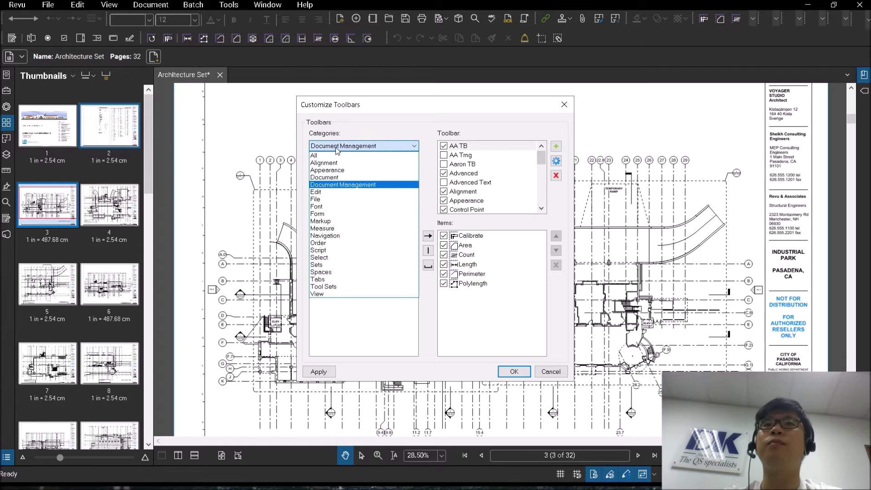
left_click(342, 172)
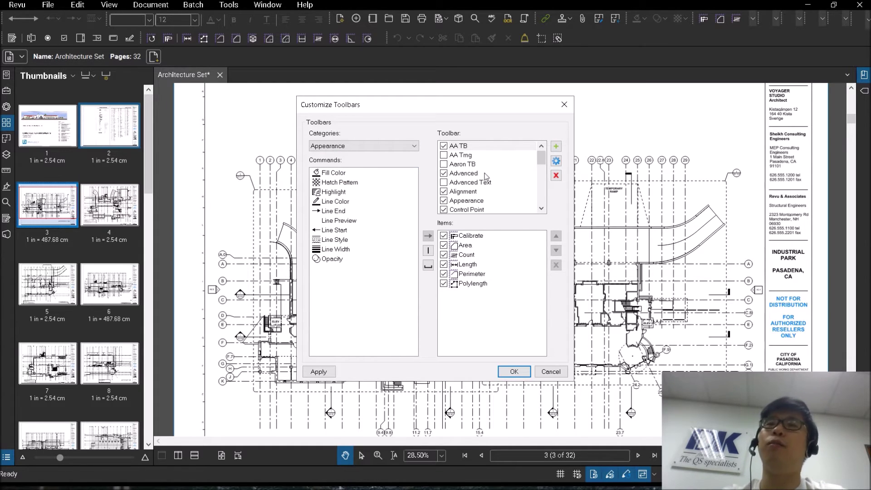
left_click_drag(541, 160, 538, 177)
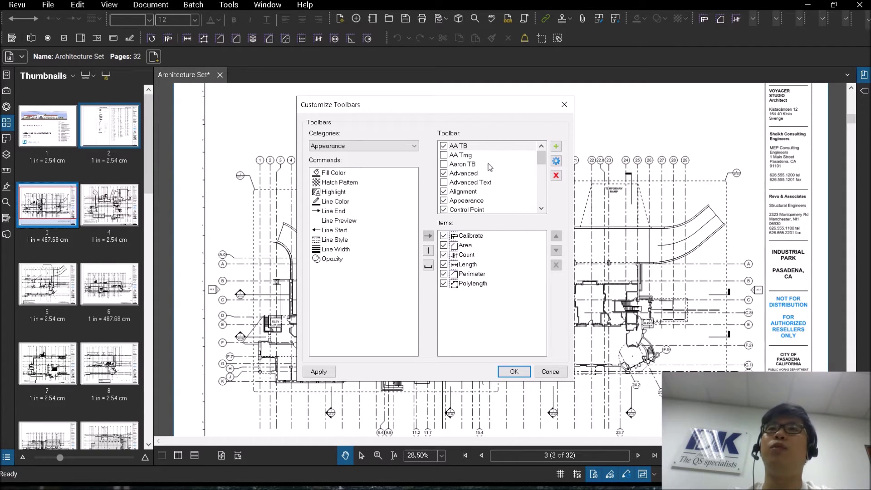
left_click(477, 239)
left_click(478, 252)
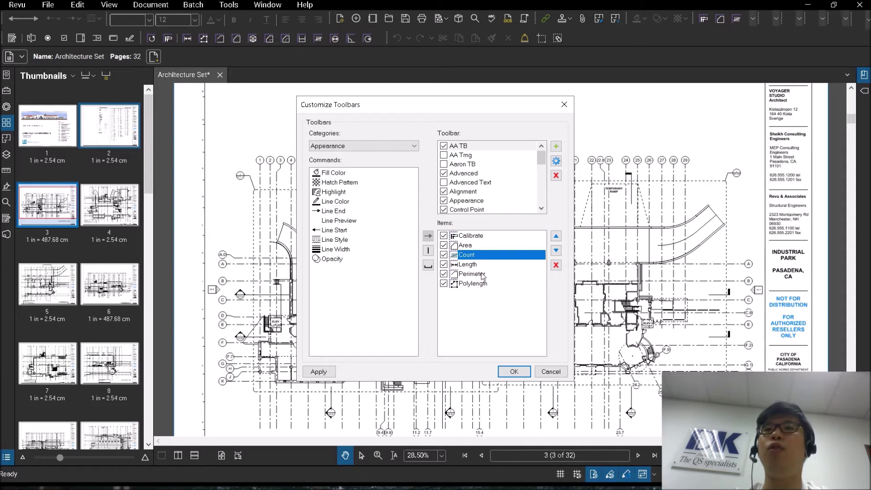
left_click(481, 273)
left_click(482, 283)
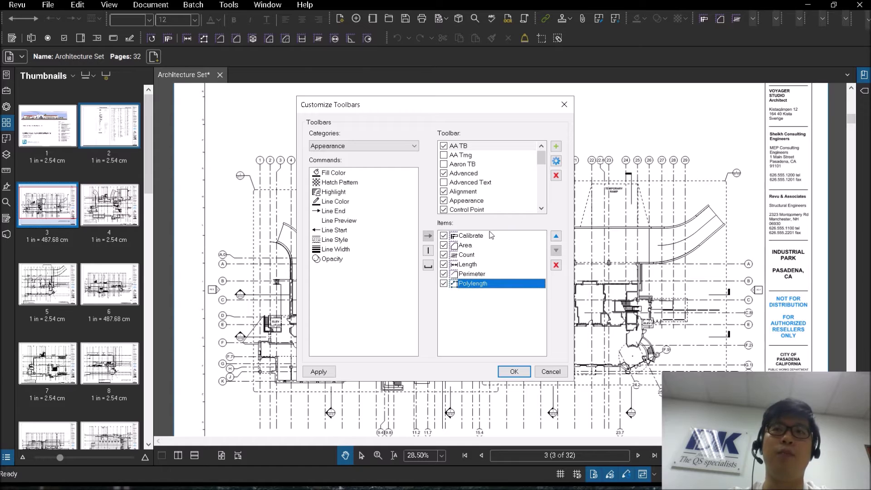
- Add a toolbar named 'Customized Toolbar' and select it to view its empty item list
left_click(555, 147)
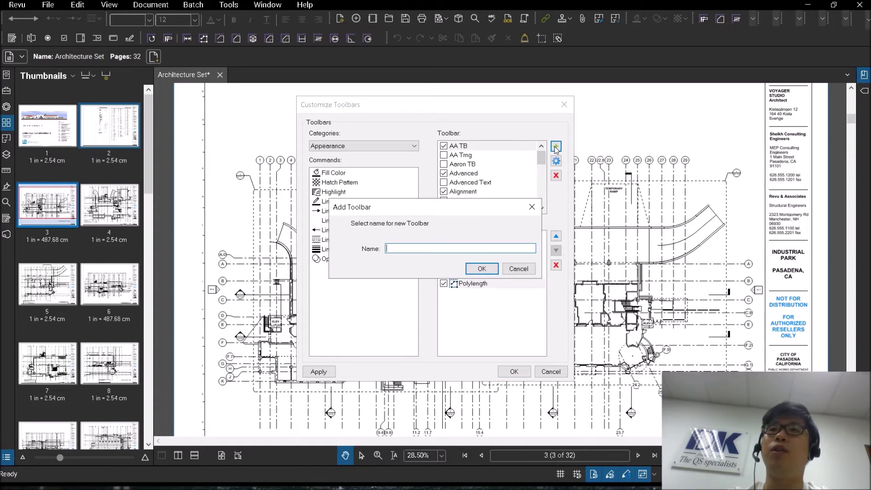
type("Cust")
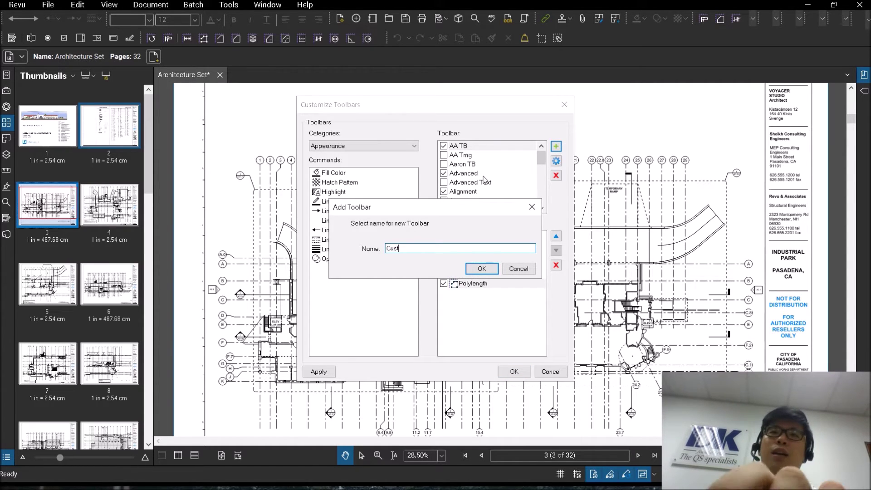
type("omized Taool")
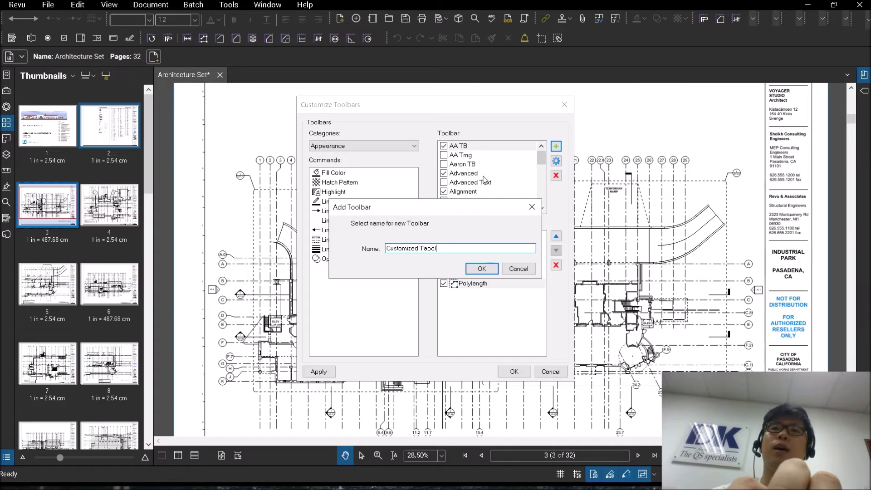
key("BackSpace")
key("BackSpace")
key("BackSpace")
key("BackSpace")
type("oolbar")
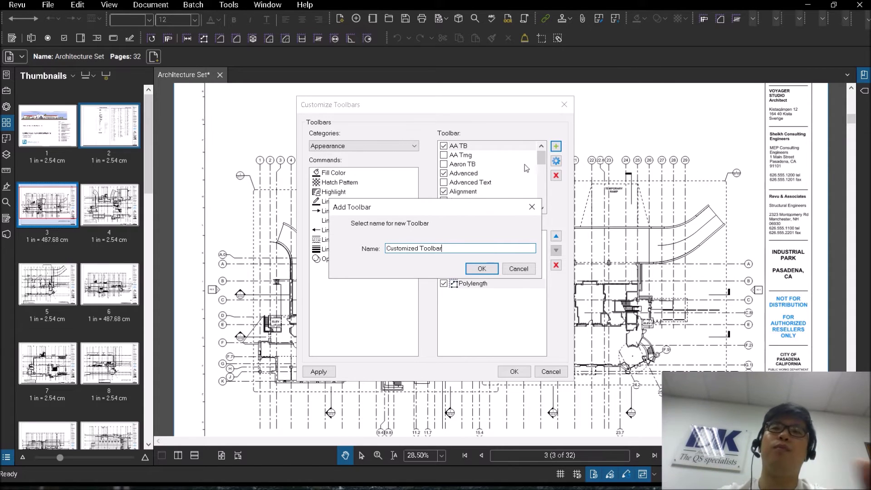
left_click(475, 269)
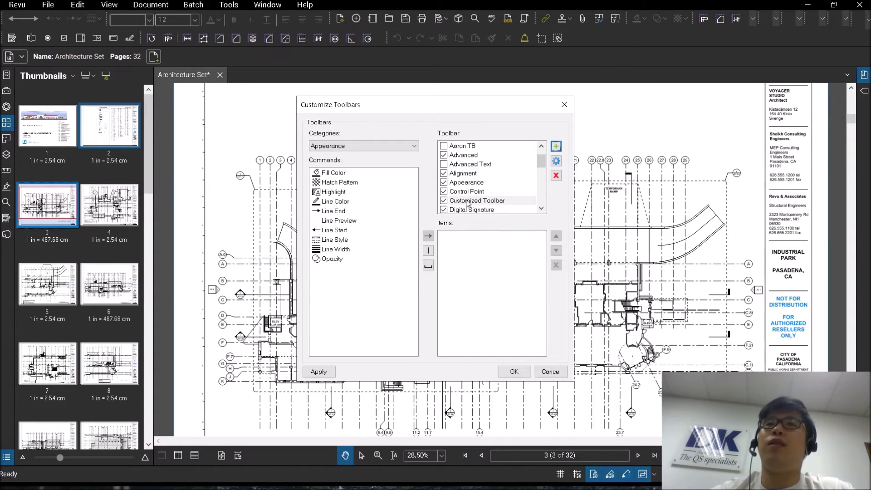
left_click(467, 201)
left_click(474, 253)
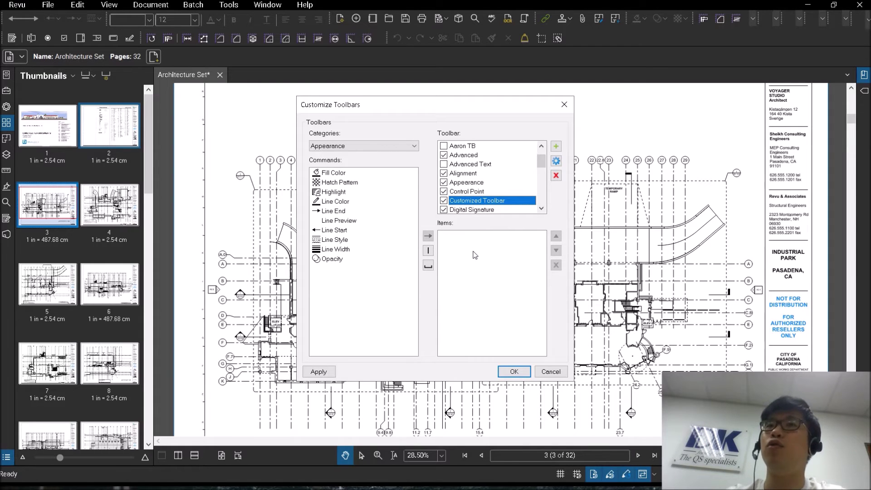
left_click(393, 146)
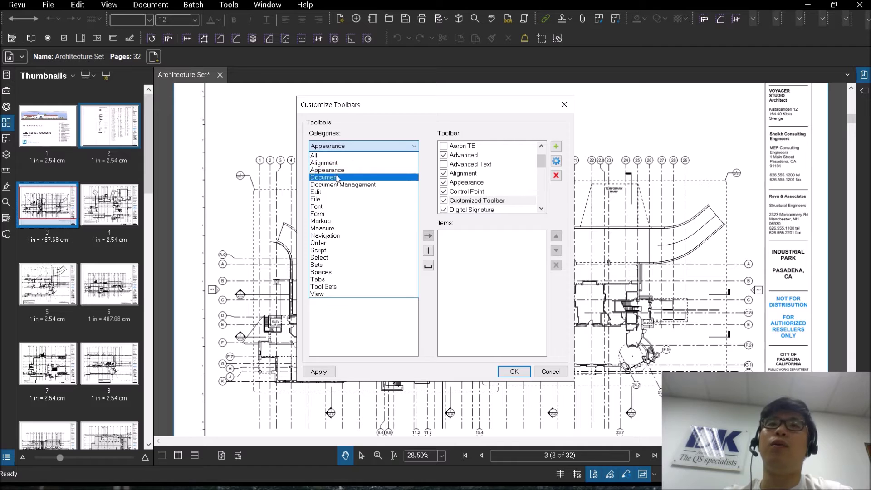
- Add Create Bookmarks, Create Page Labels and Crop Pages, followed by a separator and a space
left_click(330, 222)
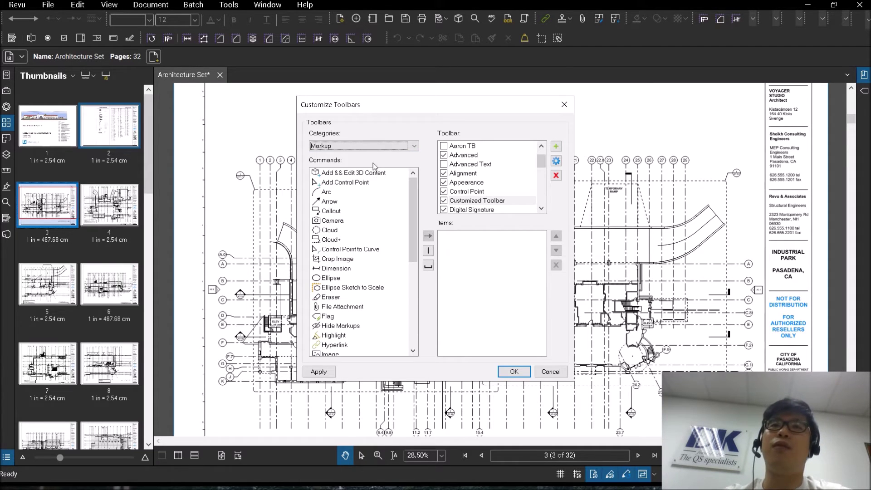
left_click(367, 146)
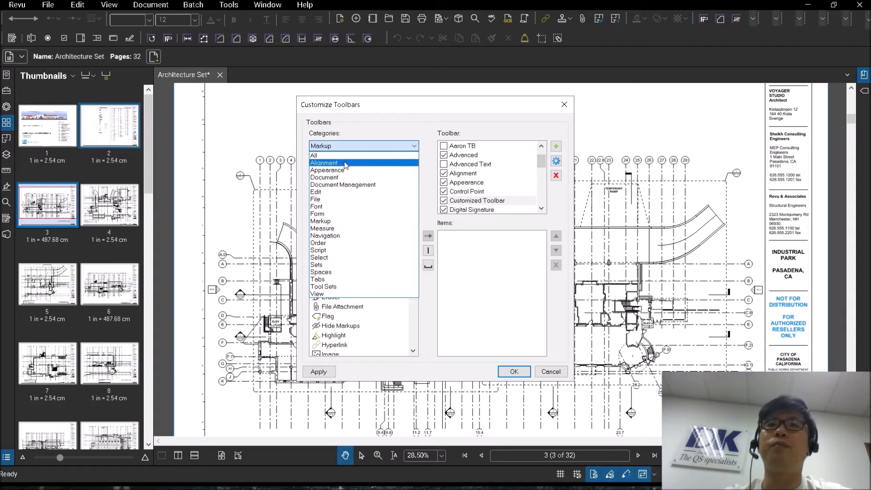
left_click(344, 177)
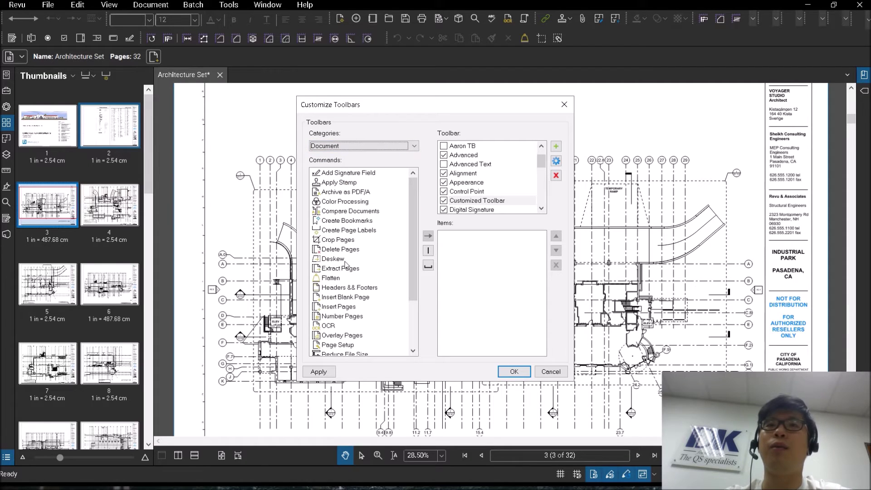
left_click(355, 221)
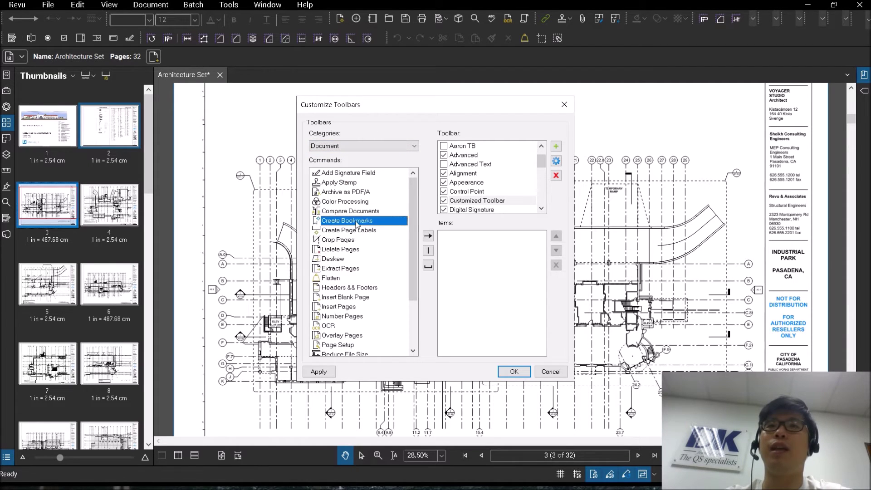
left_click(429, 236)
left_click(374, 230)
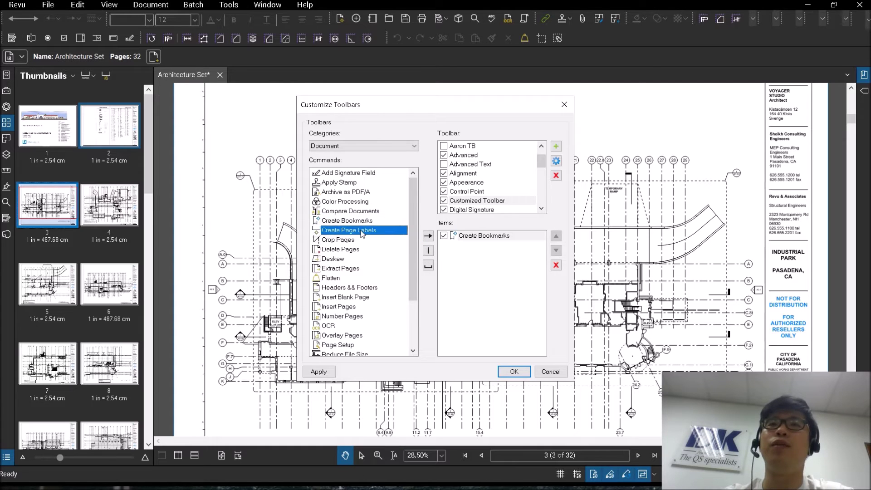
left_click(428, 236)
left_click(398, 240)
double_click(398, 242)
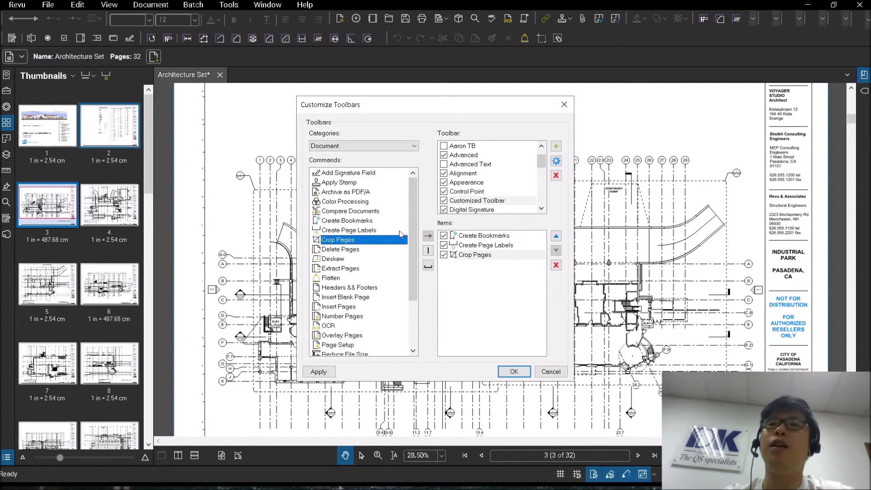
left_click(427, 250)
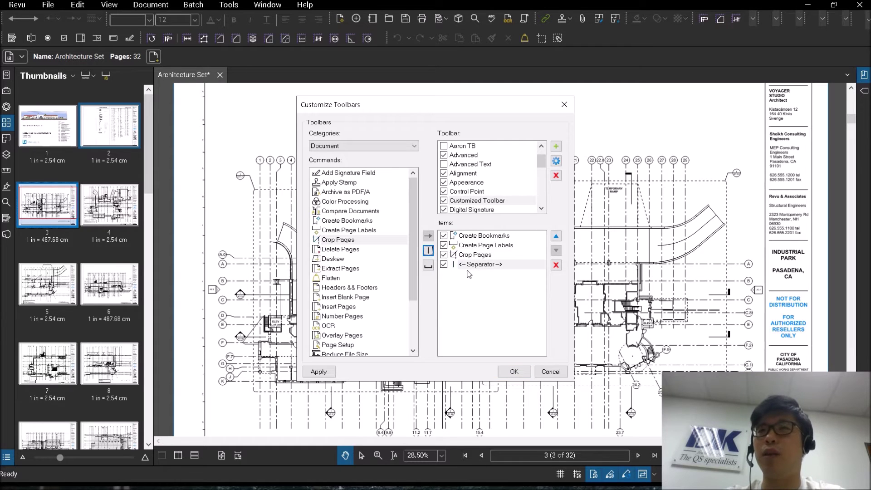
left_click(428, 264)
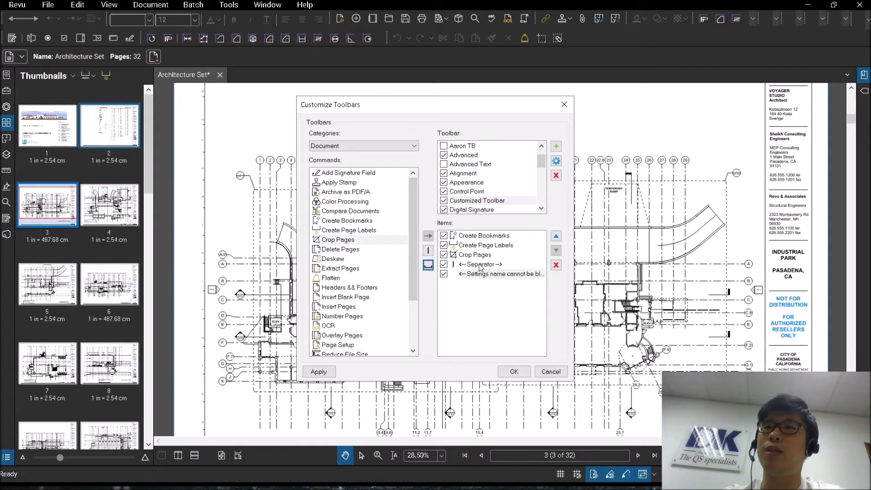
- Add the Markup commands Camera, Cloud and Cloud+, then apply the toolbar with OK
left_click(372, 155)
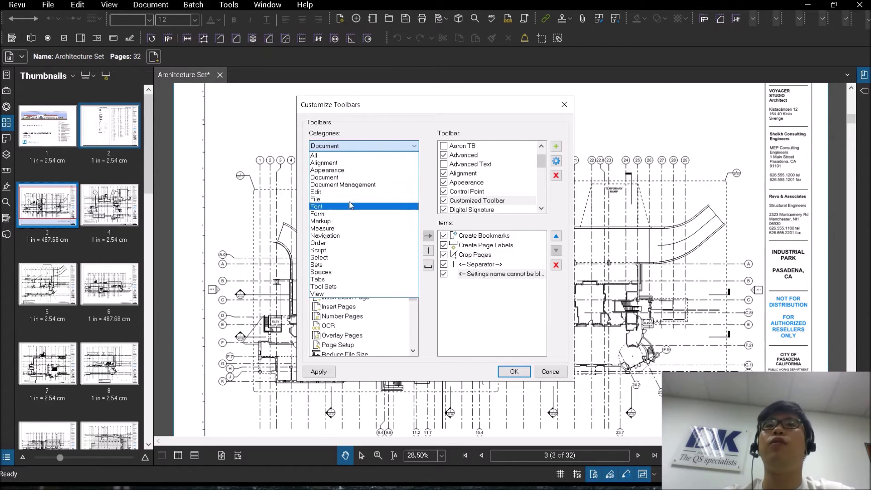
left_click(344, 213)
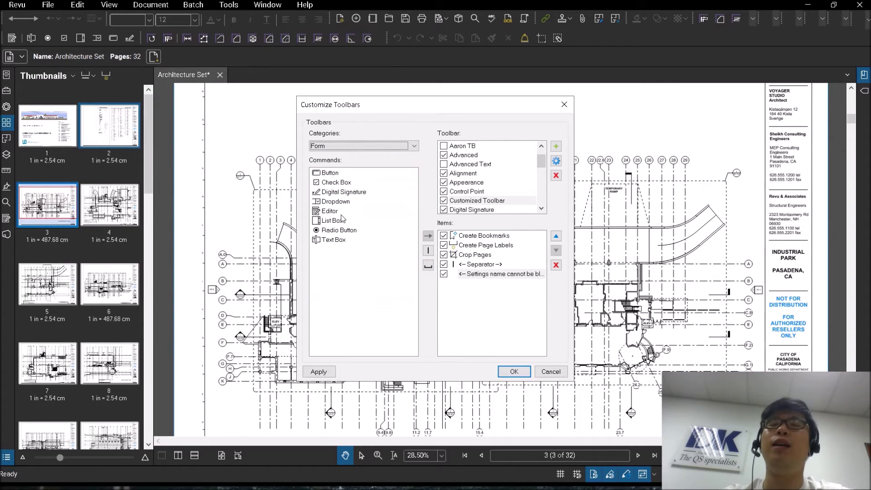
left_click(399, 147)
left_click(352, 236)
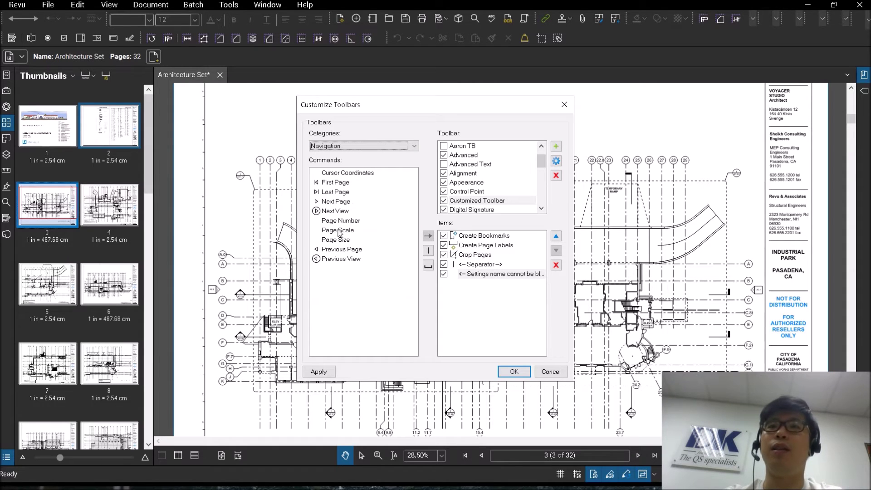
left_click(403, 146)
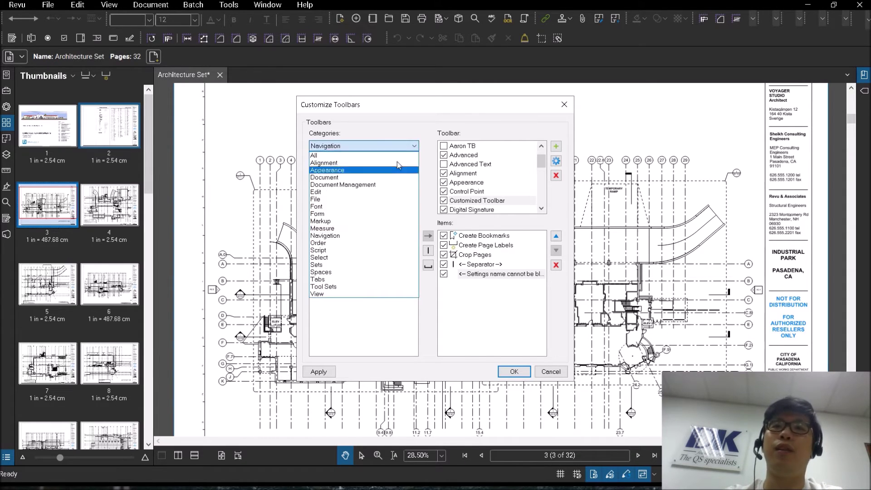
left_click(341, 220)
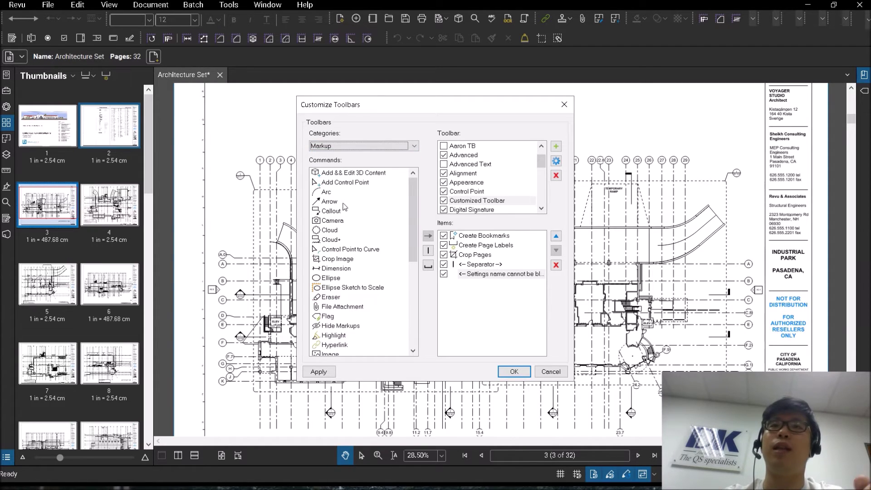
left_click(341, 221)
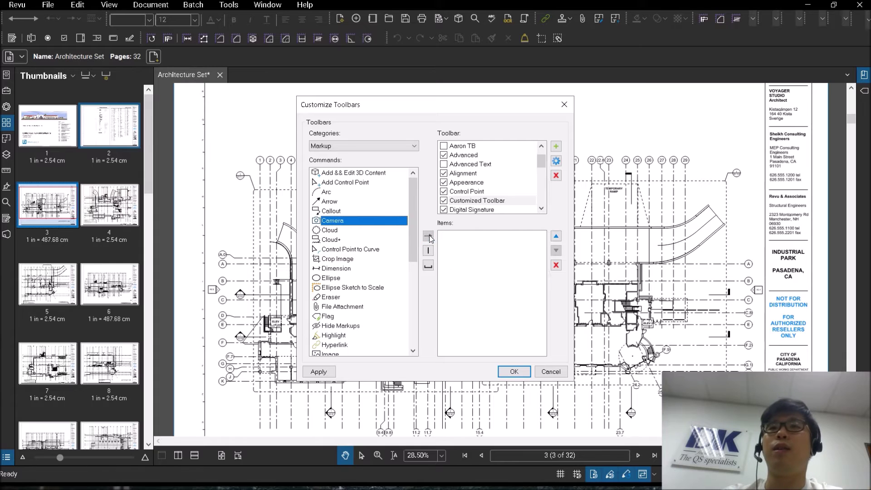
double_click(341, 220)
left_click(352, 230)
left_click(427, 236)
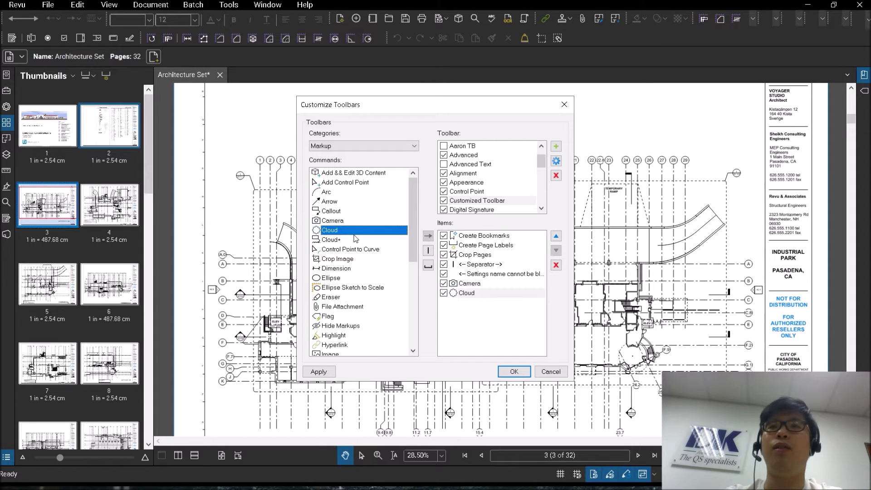
left_click(353, 239)
left_click(429, 236)
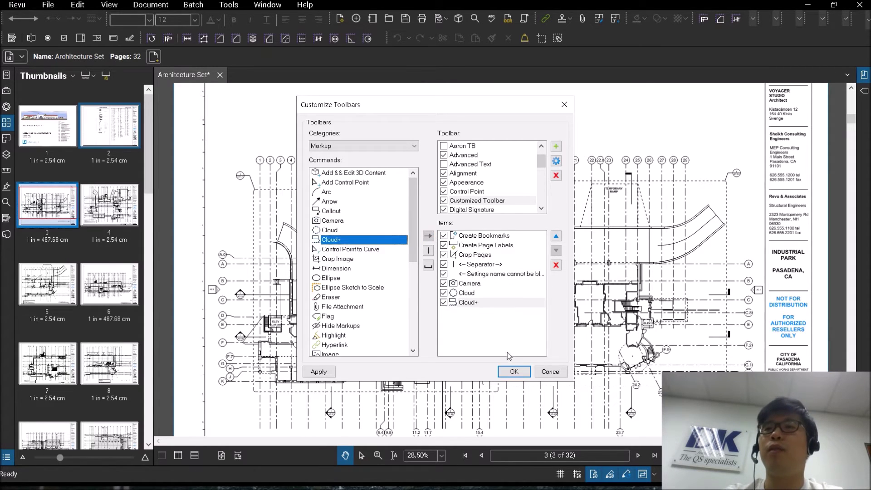
left_click(514, 371)
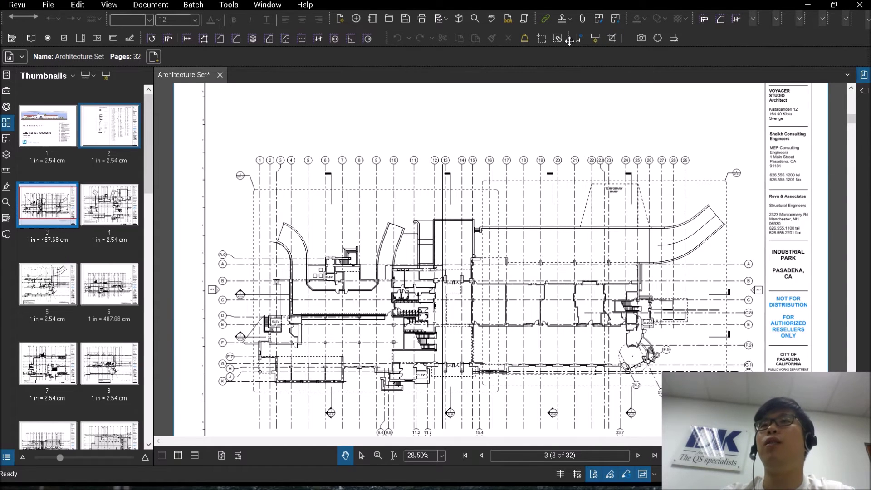
- Drag the bookmark and crop toolbar group left to close the gap in the toolbar row
left_click_drag(570, 41, 604, 39)
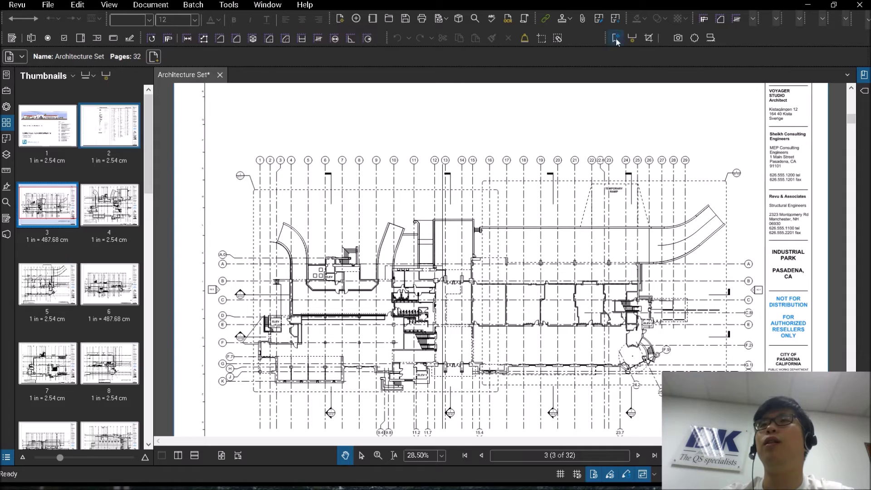
left_click(659, 41)
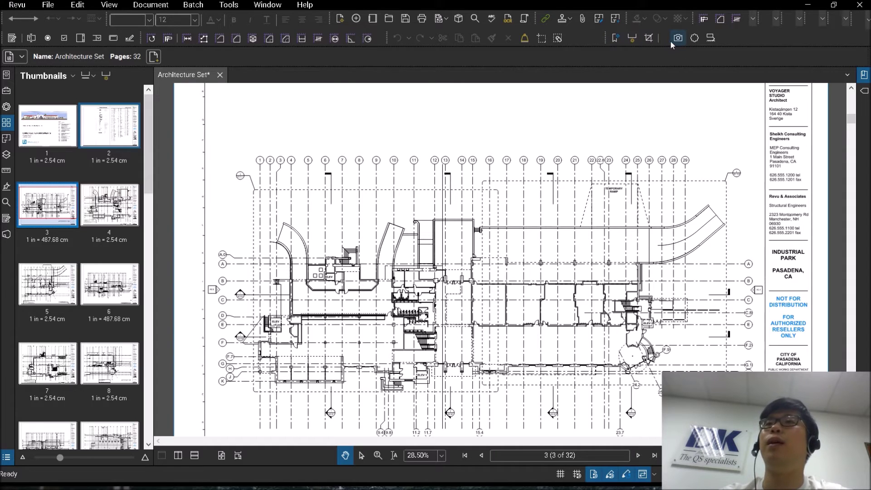
left_click(668, 40)
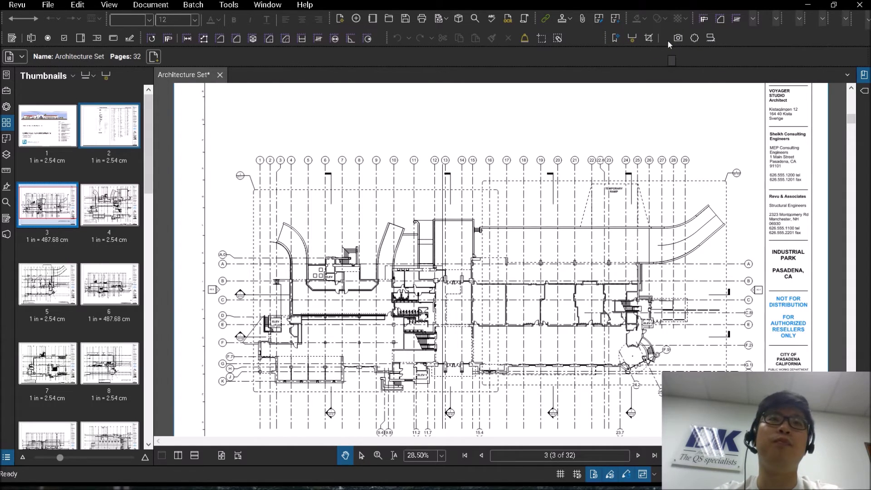
left_click_drag(607, 39, 576, 39)
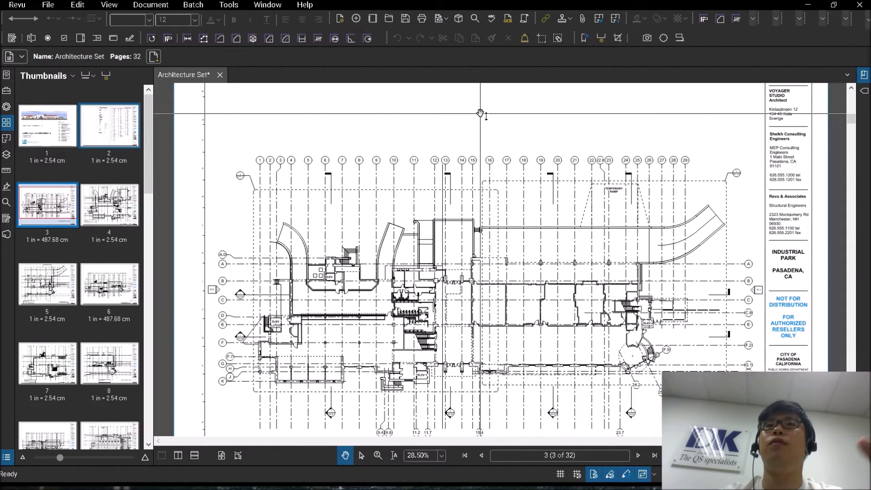
left_click(245, 7)
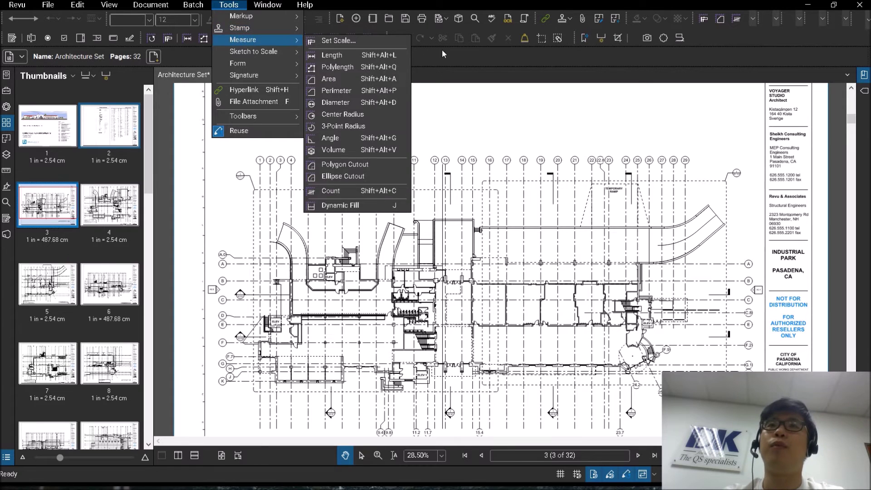
left_click(445, 58)
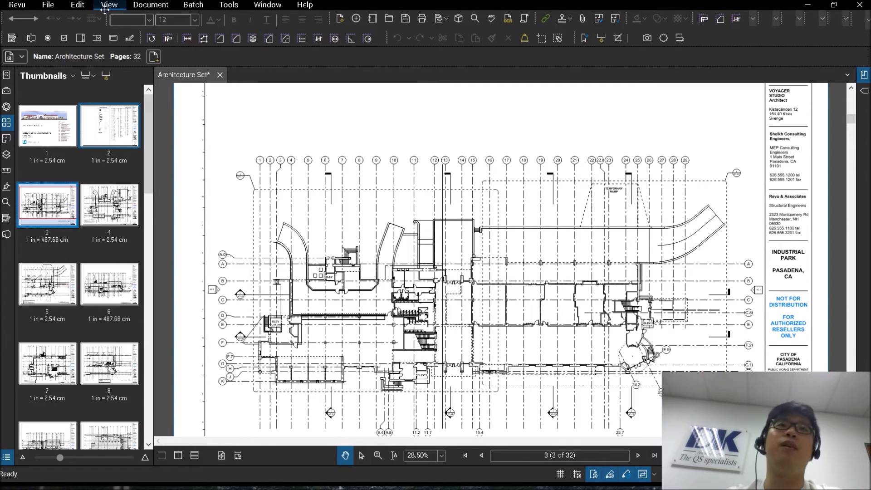
- Open the Manage Profiles dialog from the Revu menu's Profiles submenu
left_click(17, 5)
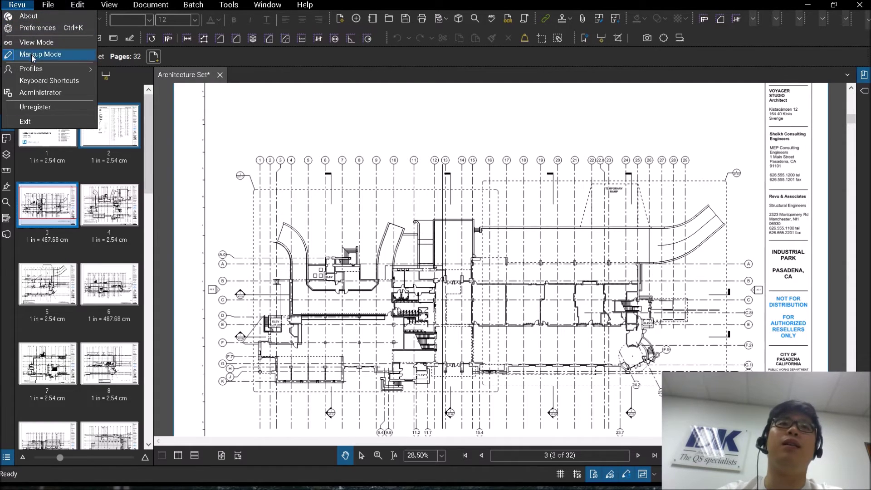
mouse_move(34, 69)
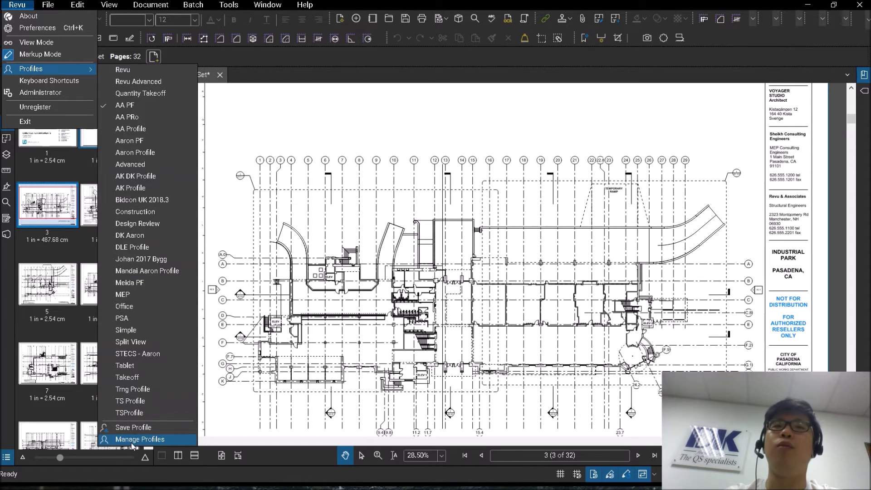
left_click(146, 442)
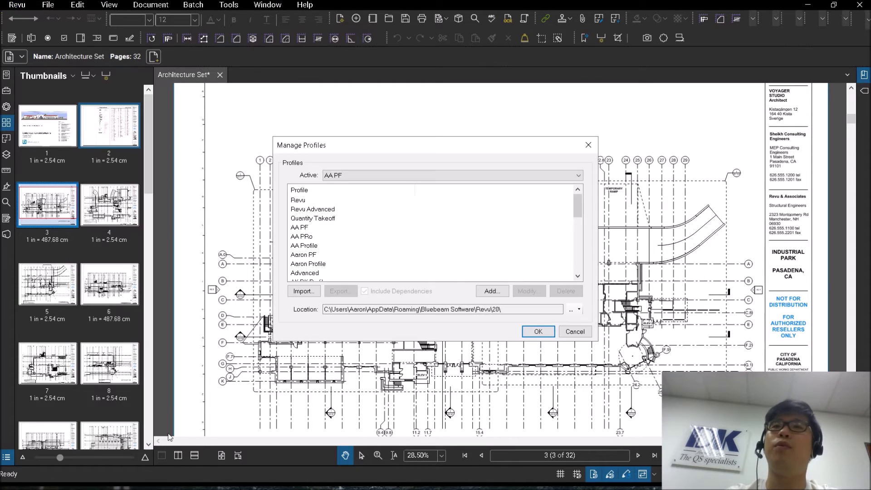
- Select Quantity Takeoff, then Revu Advanced, then AA PF in the profiles list
left_click(350, 218)
left_click(354, 210)
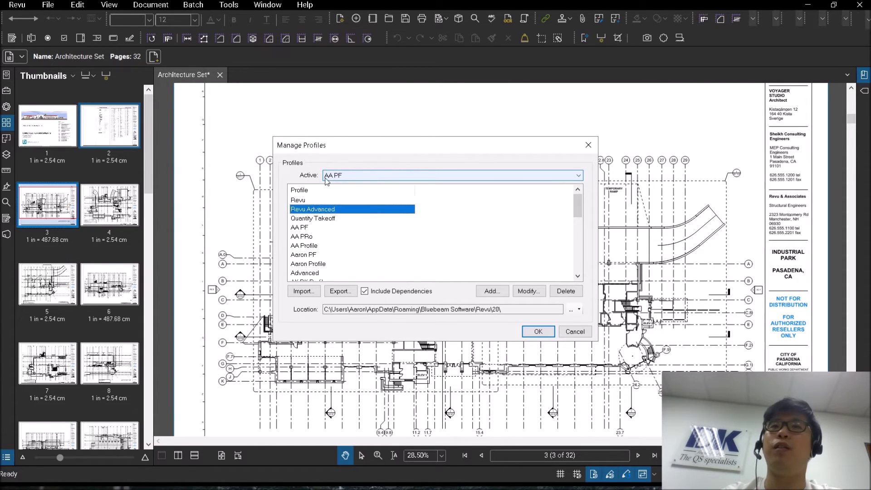
left_click(299, 227)
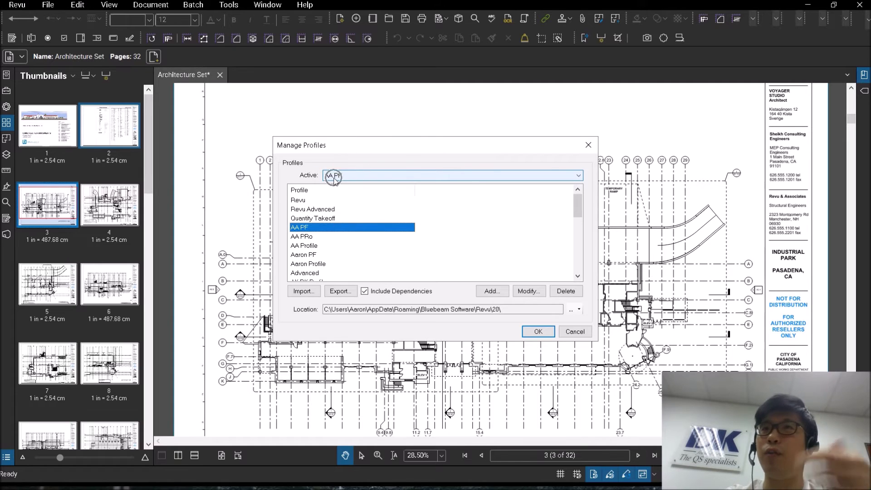
- Create a new profile named 'Customized Profile' and close the Manage Profiles dialog
left_click(482, 293)
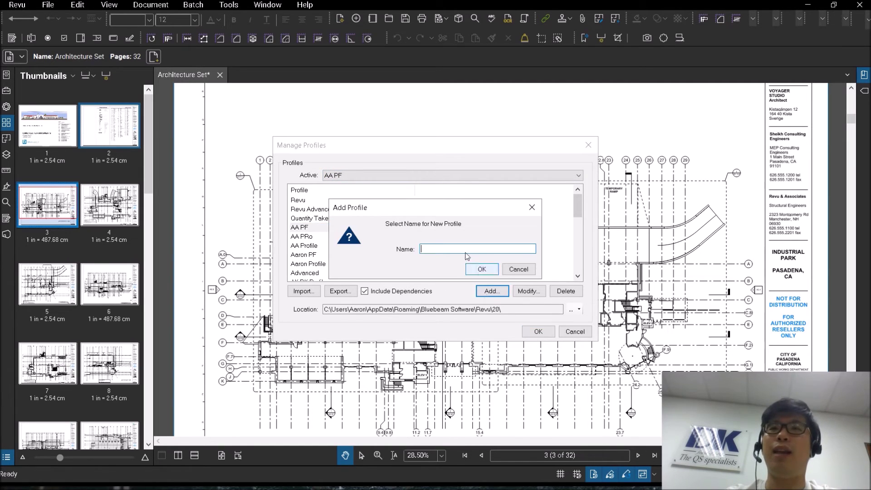
type("Custo")
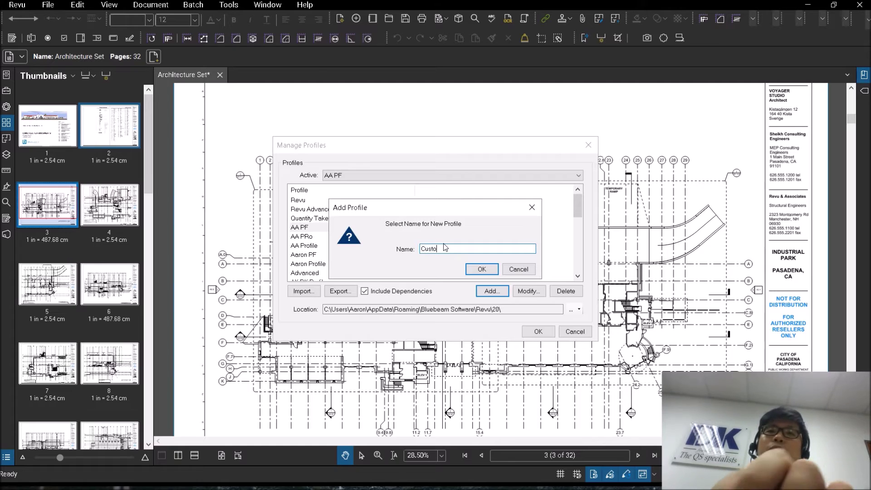
type("mized Profi")
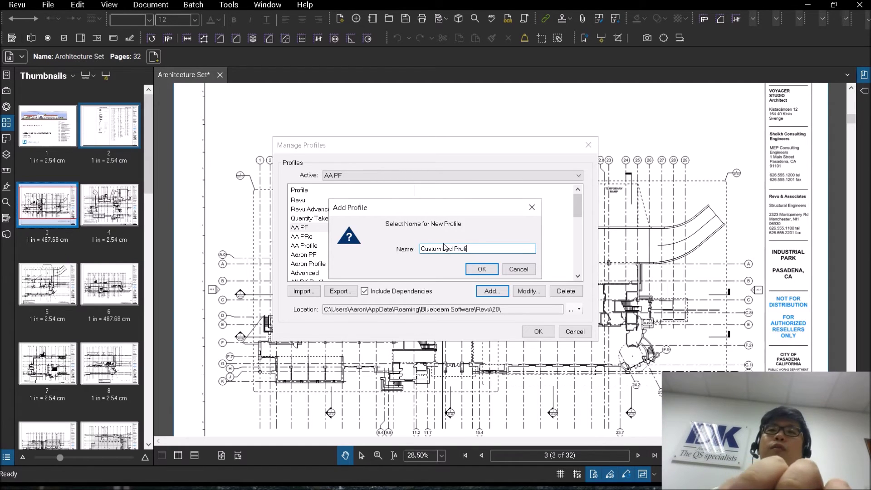
type("le")
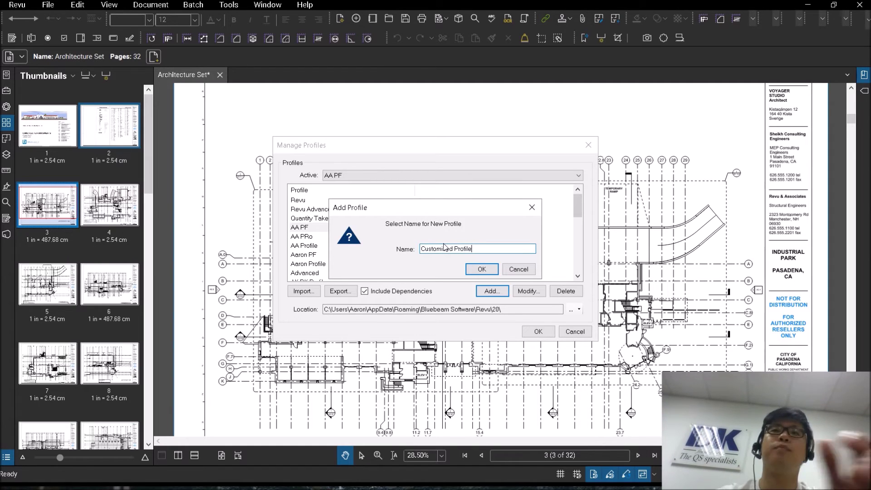
left_click(480, 270)
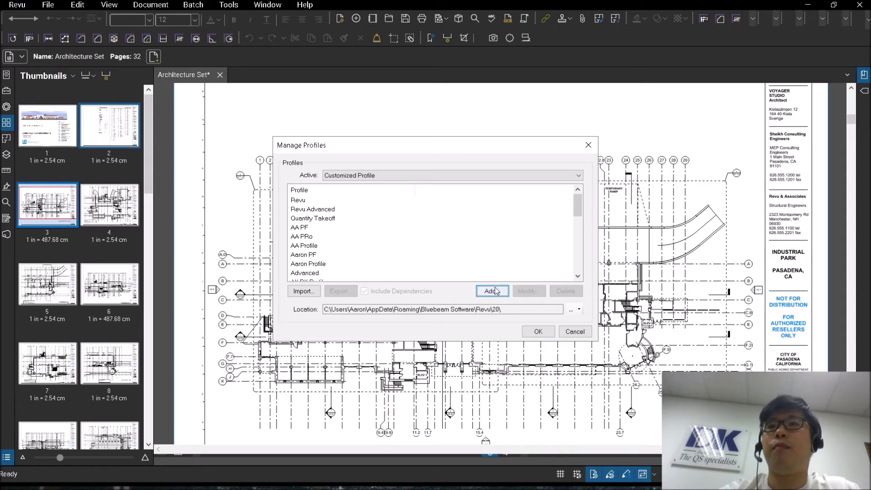
left_click(538, 331)
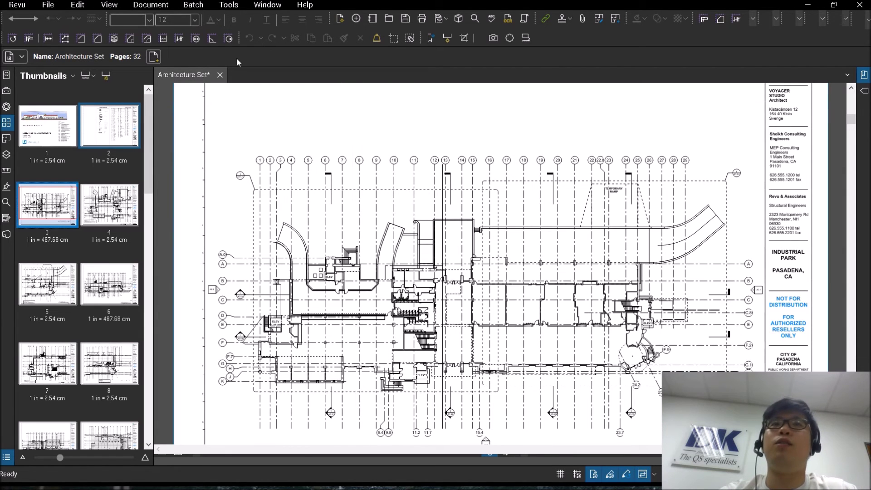
- Switch the active profile to Customized Profile from the Revu menu
left_click(22, 7)
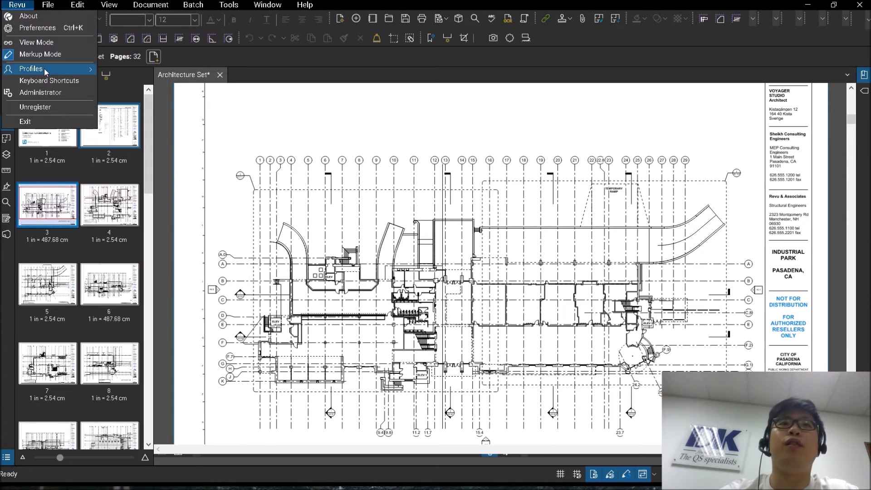
mouse_move(44, 68)
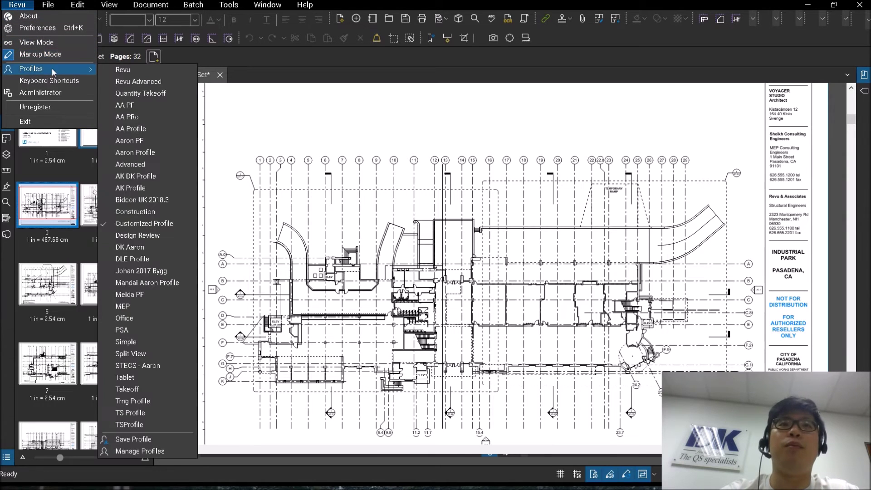
left_click(143, 224)
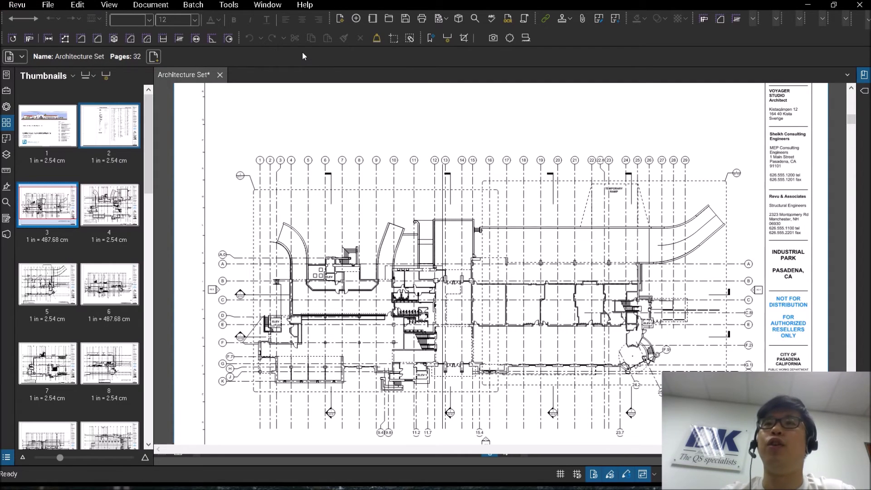
- Turn off the Font toolbar under Tools > Toolbars
left_click(229, 4)
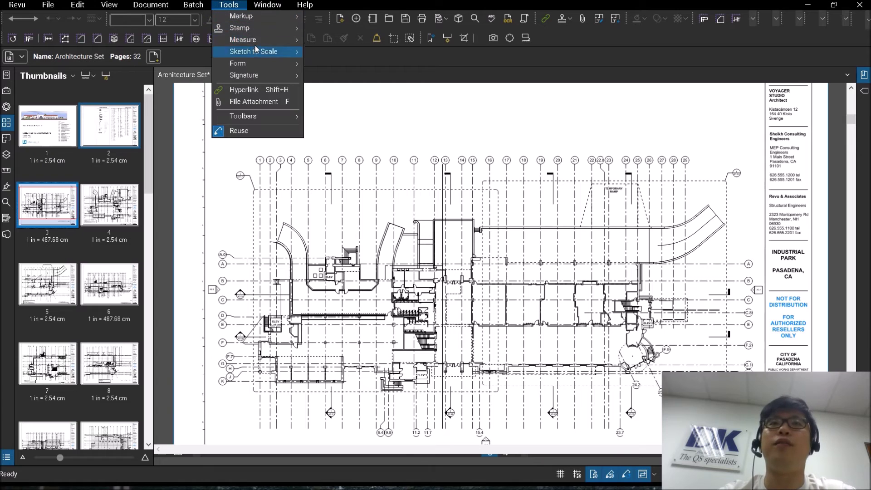
mouse_move(258, 40)
mouse_move(255, 116)
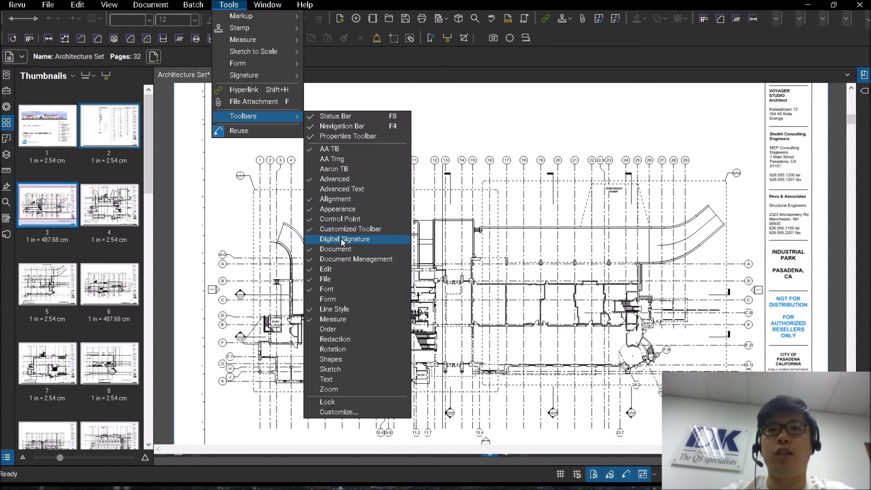
left_click(325, 289)
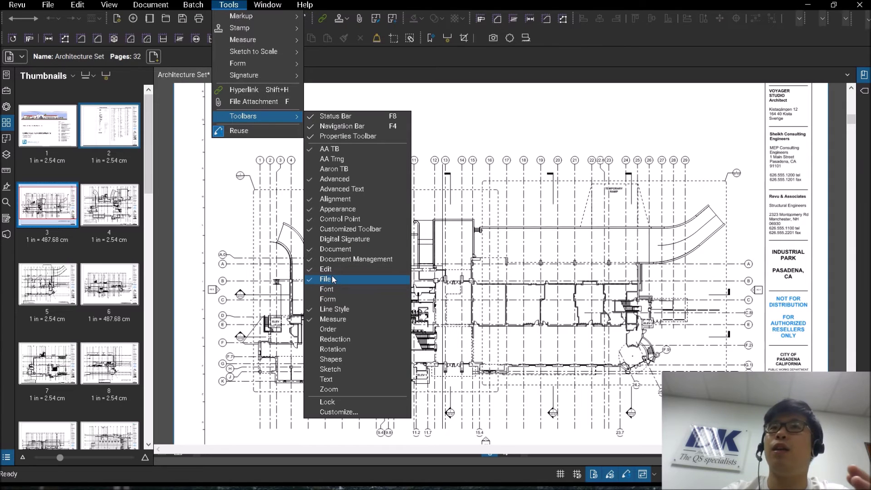
left_click(492, 80)
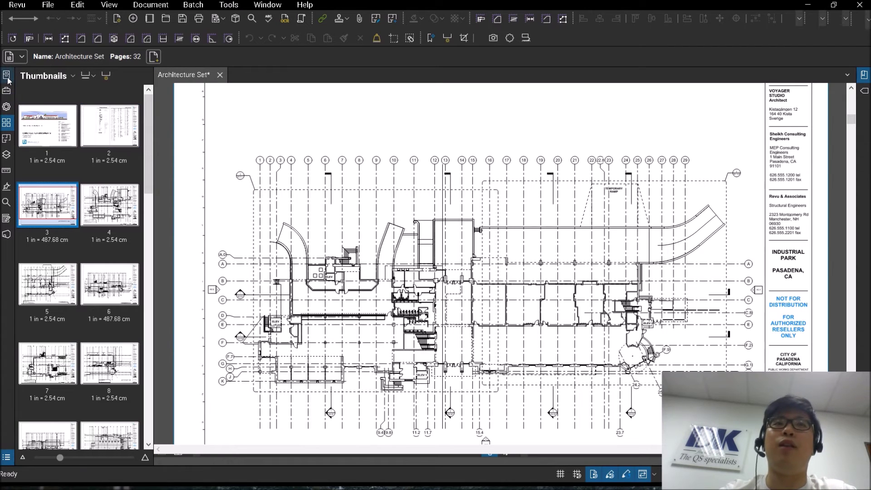
- Cycle through the left side panels, from File Access to Studio, ending on Forms
key("ctrl")
key("ctrl")
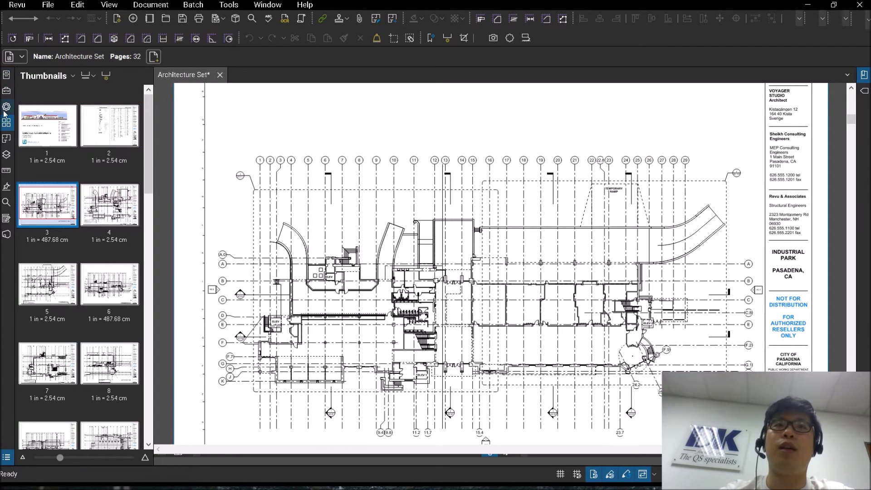
left_click(6, 75)
left_click(6, 90)
left_click(6, 122)
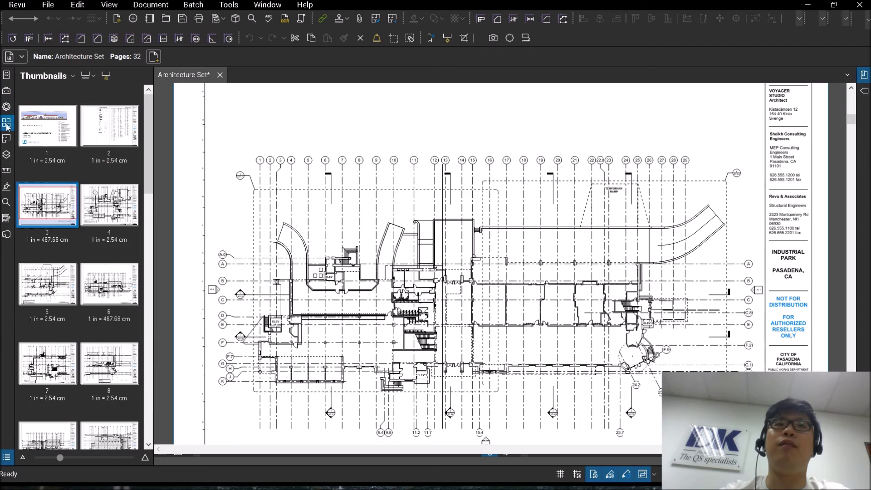
left_click(7, 138)
left_click(7, 154)
left_click(7, 171)
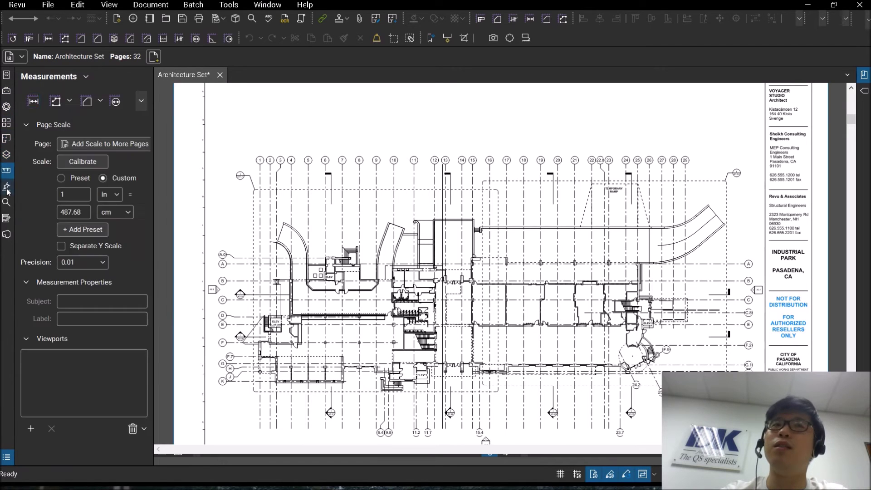
left_click(7, 186)
left_click(7, 234)
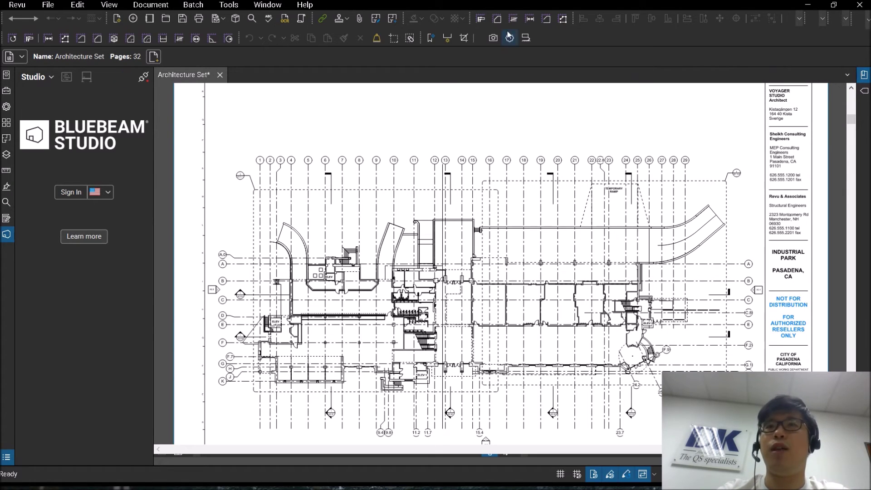
left_click(7, 219)
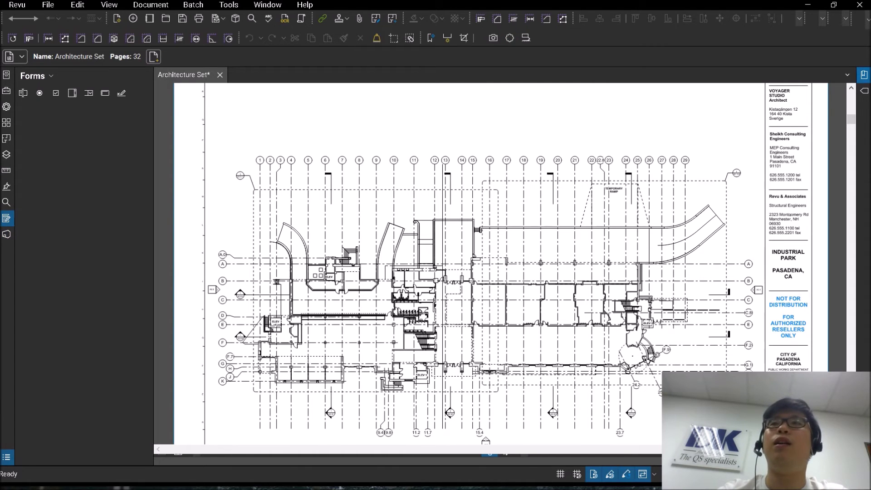
- Open Bookmarks on the right, resize the Bookmarks and Forms panels, then show Studio
left_click(864, 75)
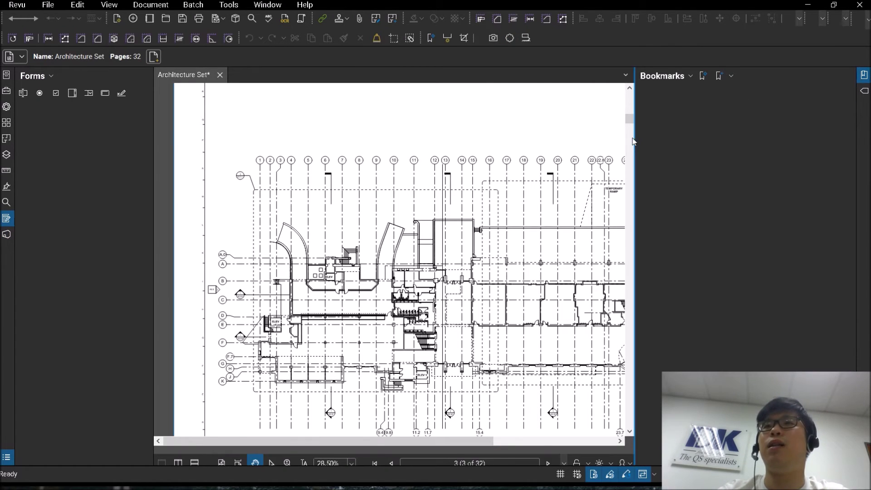
left_click_drag(634, 138, 694, 137)
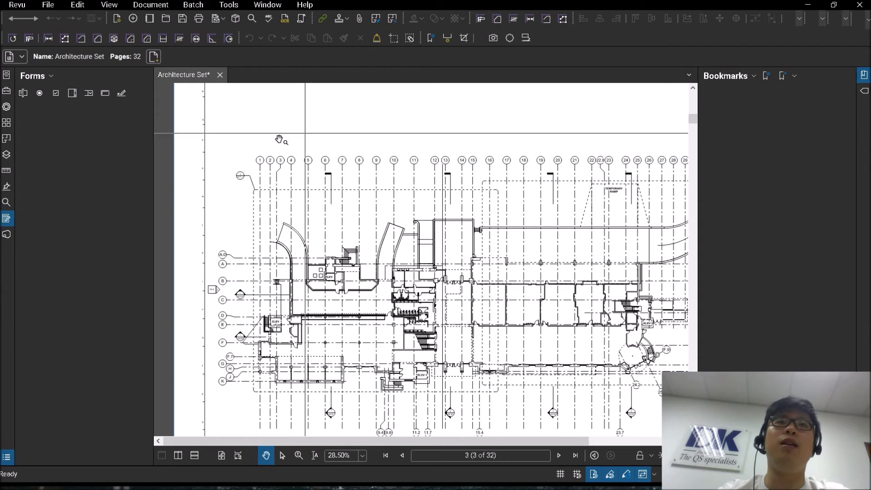
left_click_drag(155, 131, 190, 131)
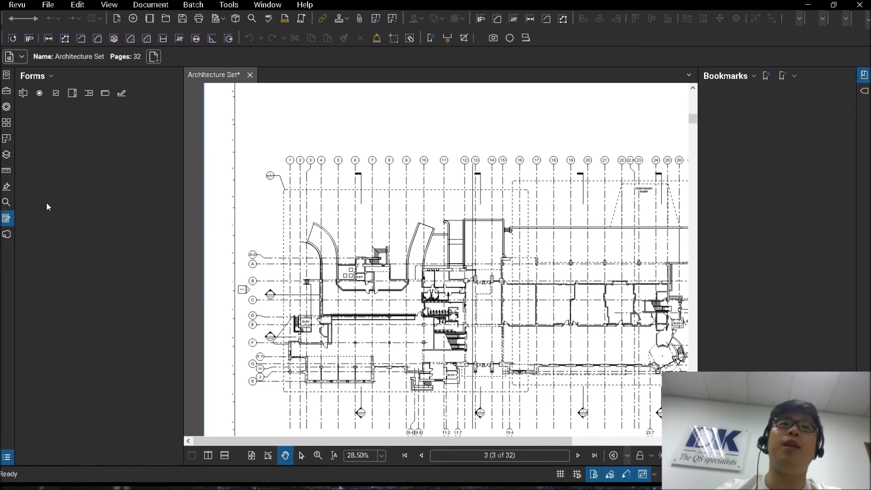
left_click(6, 234)
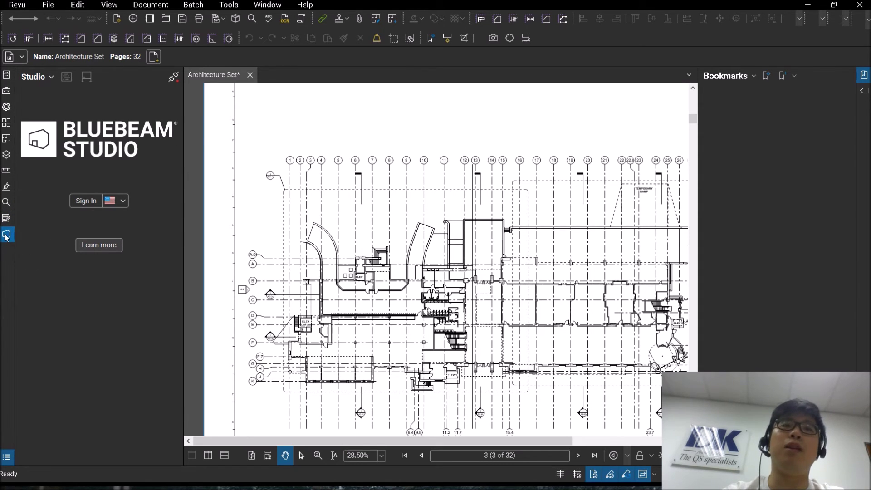
- Attach the Studio panel to the right side and narrow the Forms panel
right_click(7, 237)
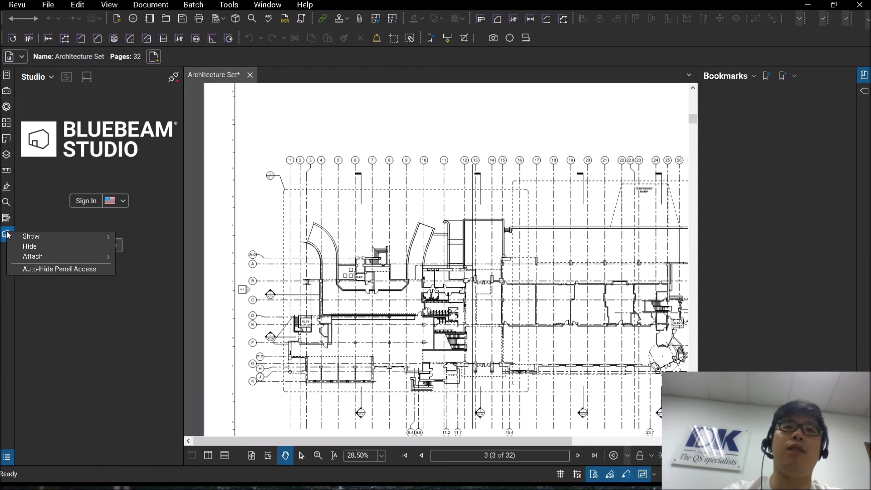
mouse_move(37, 257)
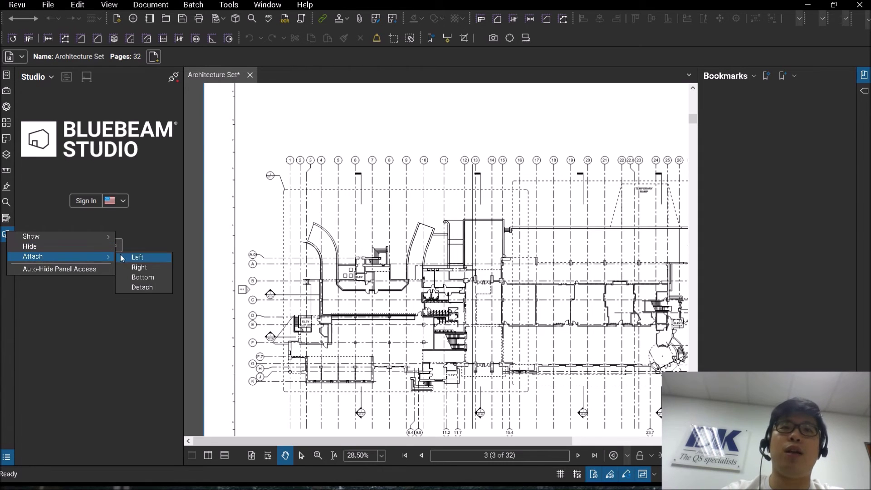
left_click(127, 265)
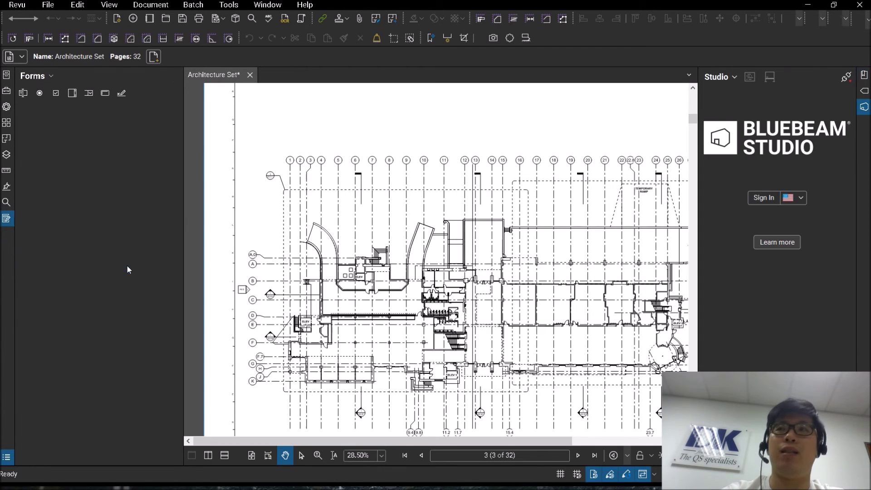
left_click(863, 109)
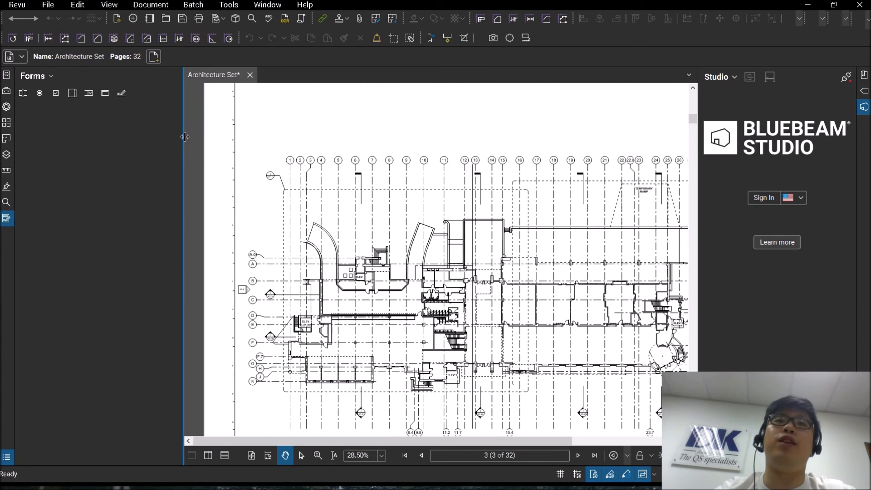
left_click_drag(185, 136, 141, 136)
- Scroll the floor plan and browse the Tools menu for the Measure toolbar
scroll(386, 234, "down", 2)
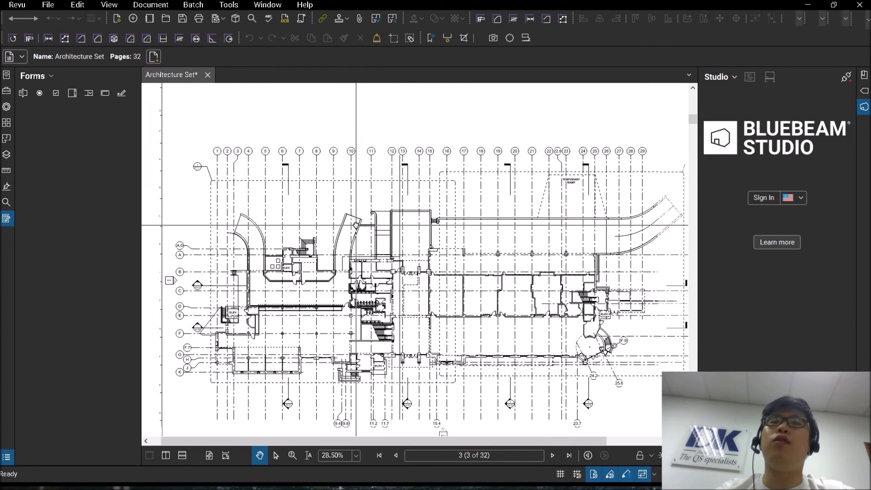
scroll(379, 230, "down", 2)
scroll(377, 227, "up", 2)
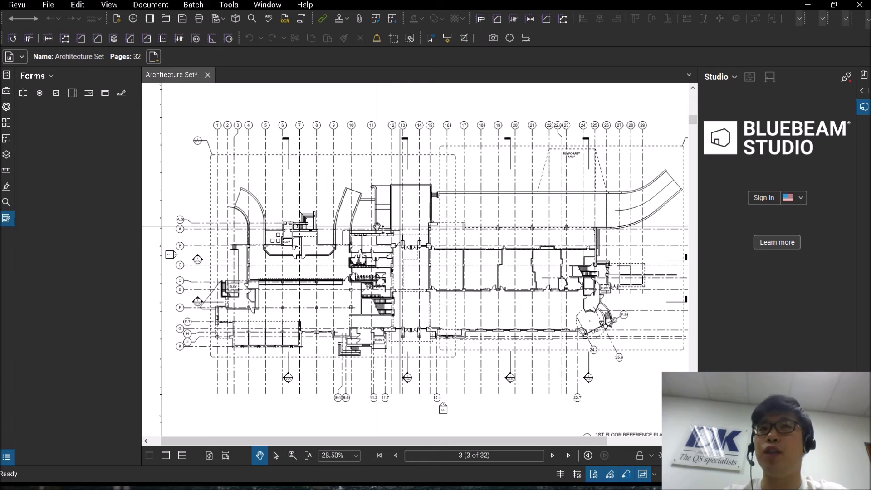
left_click(229, 5)
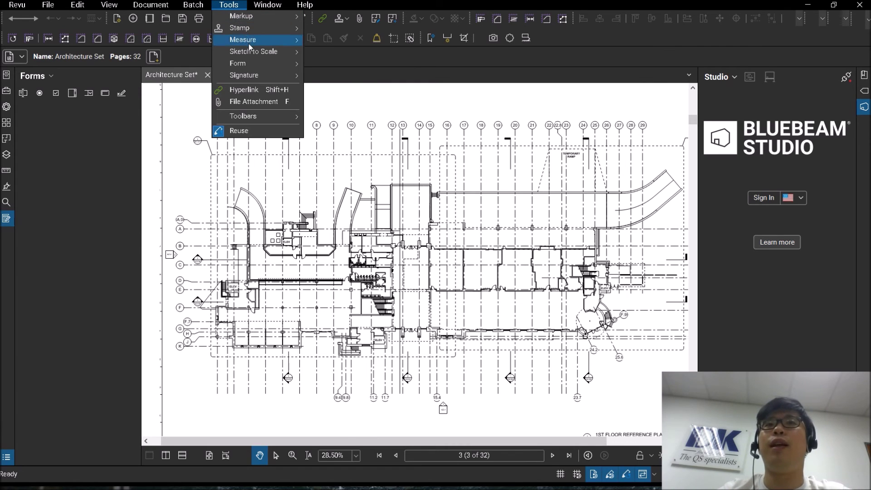
mouse_move(265, 36)
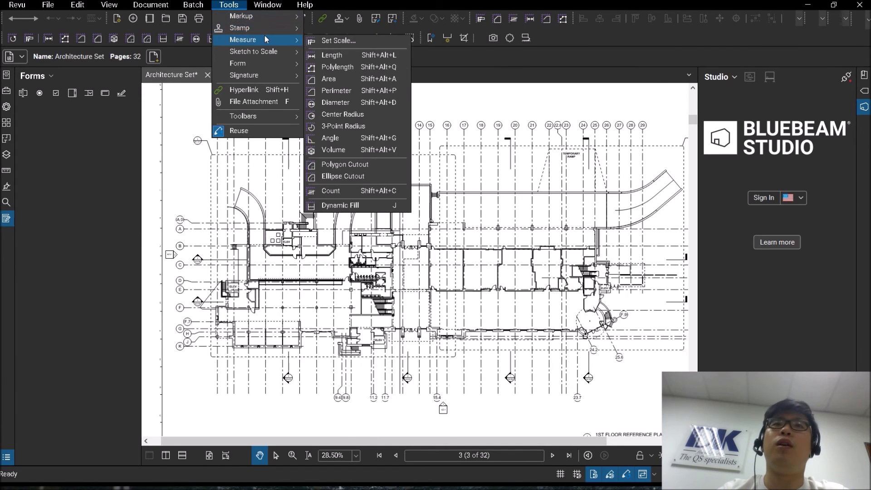
mouse_move(270, 17)
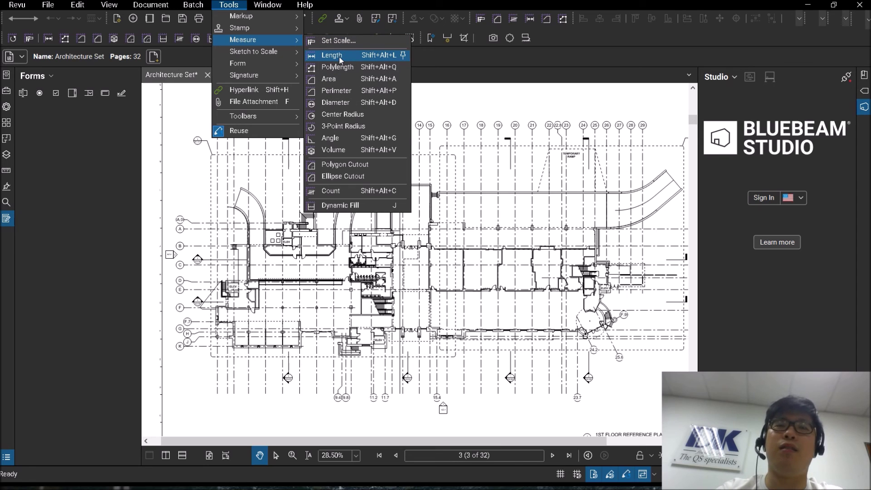
left_click(431, 68)
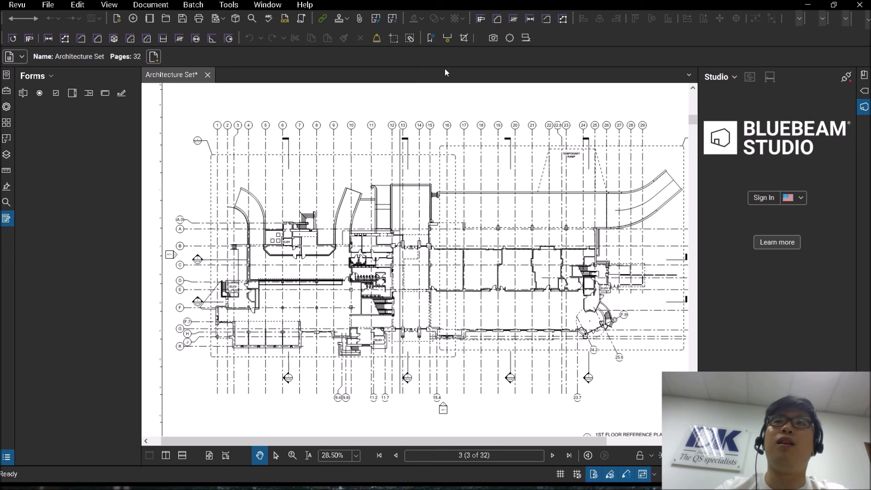
- Try the Length and Area measurement tools, then open the Revu menu
left_click(480, 21)
left_click(493, 21)
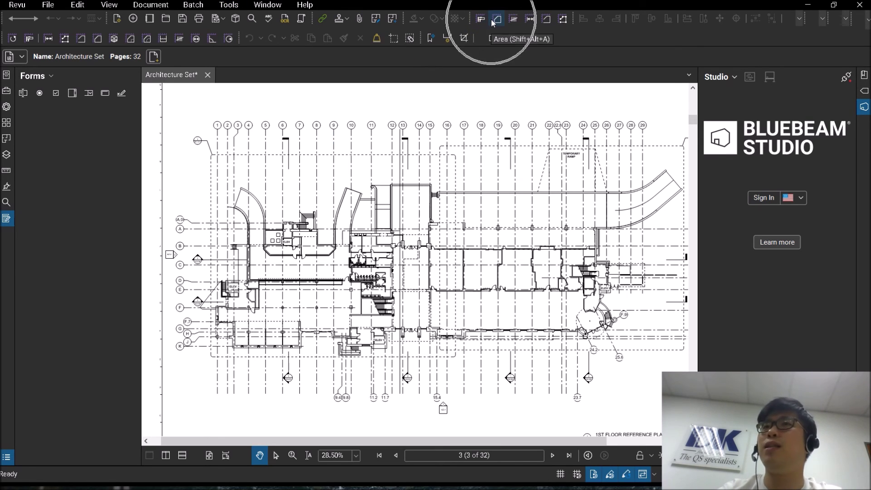
left_click(18, 6)
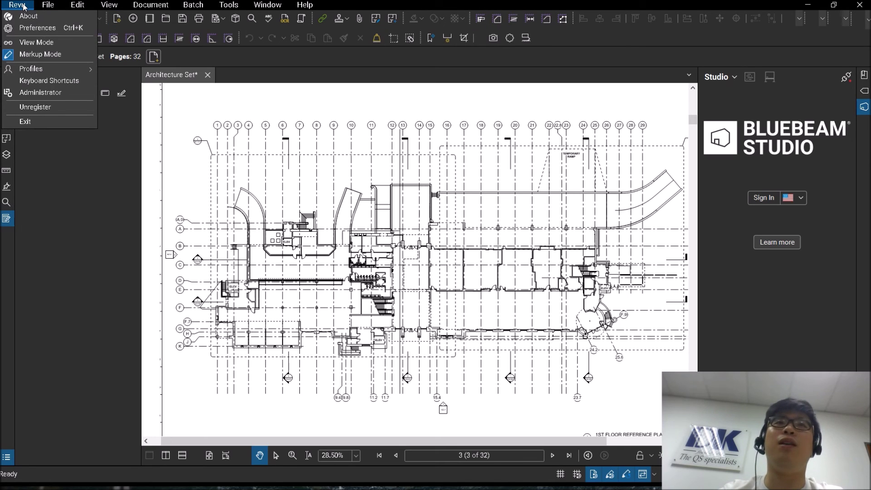
left_click(45, 82)
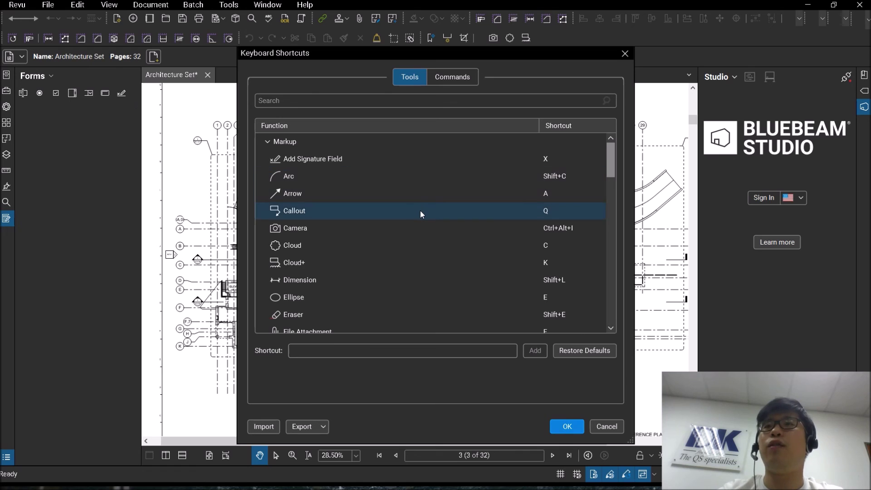
scroll(420, 211, "down", 2)
scroll(420, 211, "up", 2)
scroll(420, 210, "down", 4)
scroll(420, 211, "down", 2)
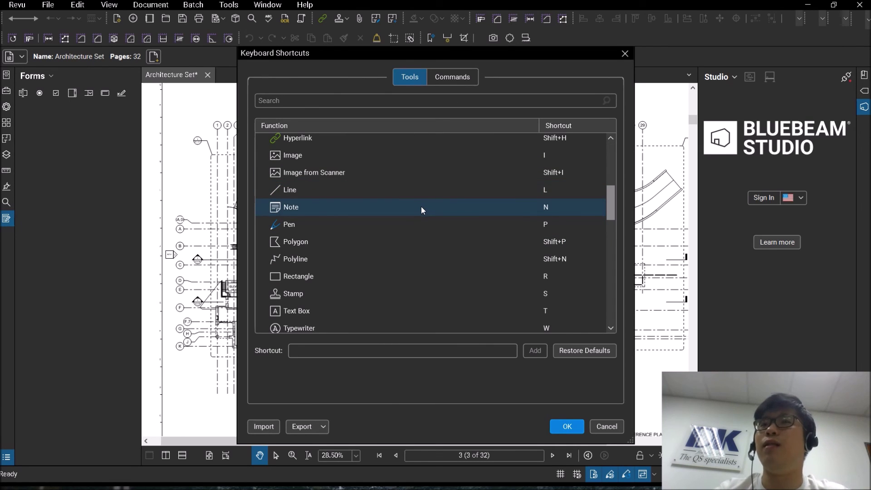
left_click_drag(610, 187, 606, 239)
left_click(455, 203)
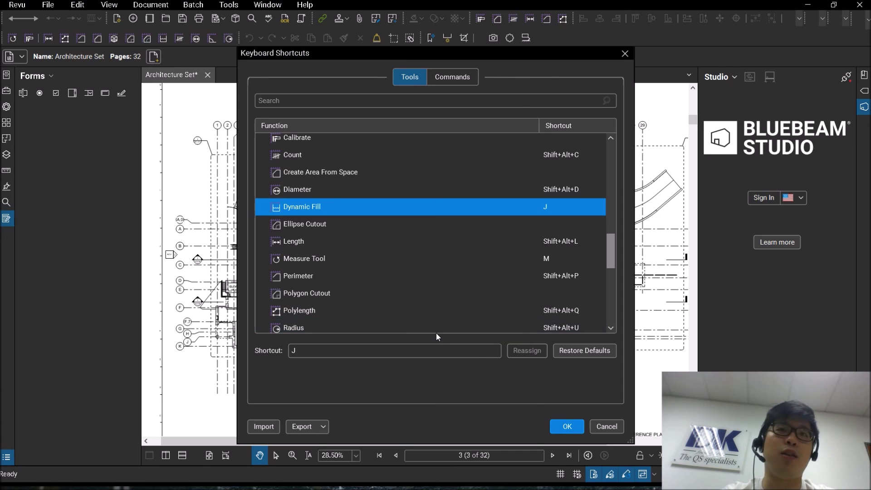
left_click(607, 426)
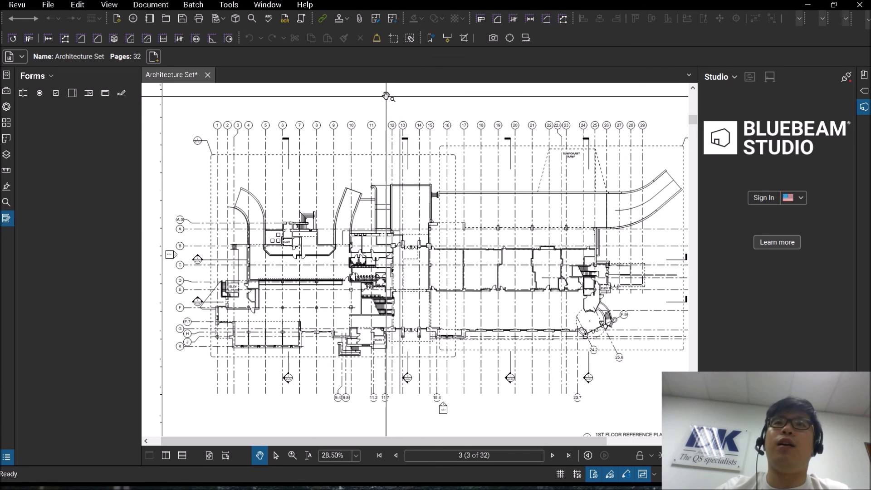